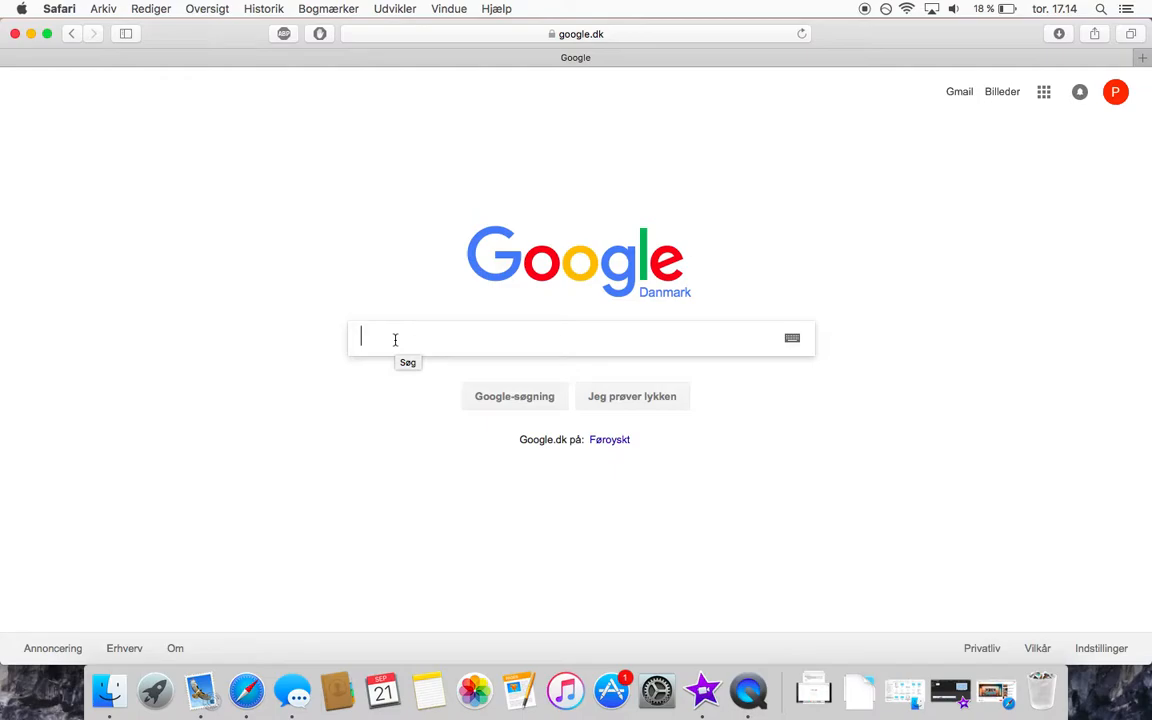
- Search Google for "medialab tools" and open the médialab Tools site from the results
{"action": "type", "text": "medai"}
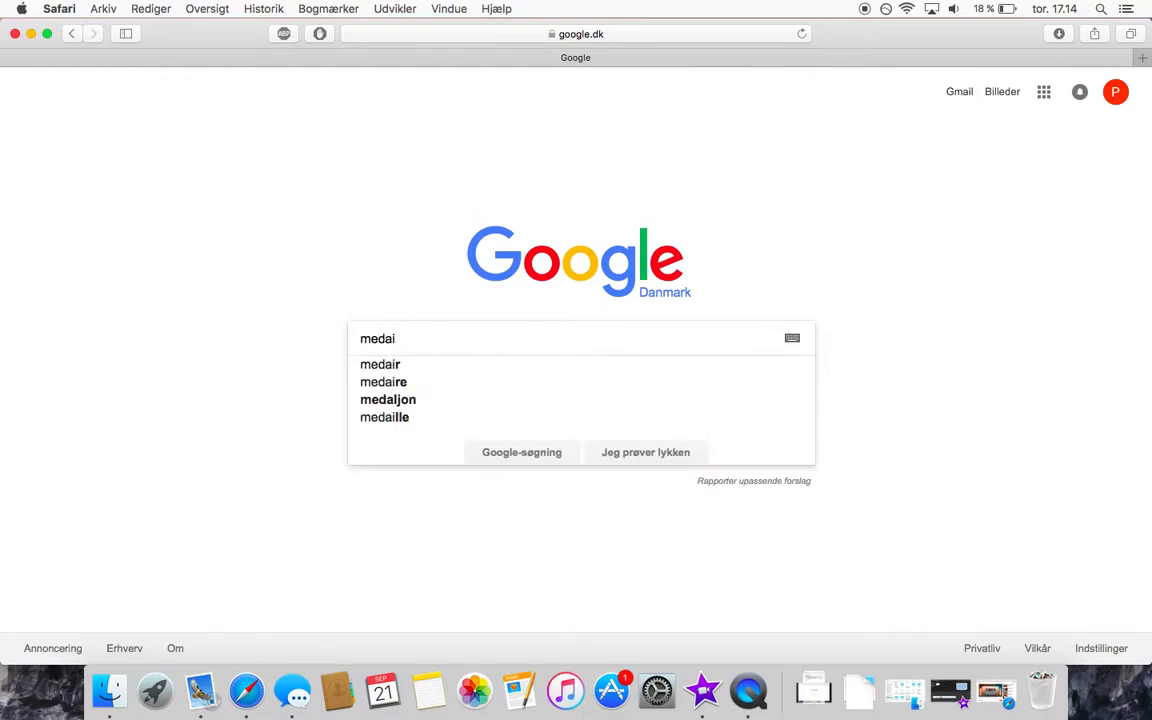
{"action": "key", "text": "BackSpace"}
{"action": "key", "text": "BackSpace"}
{"action": "type", "text": "ialab"}
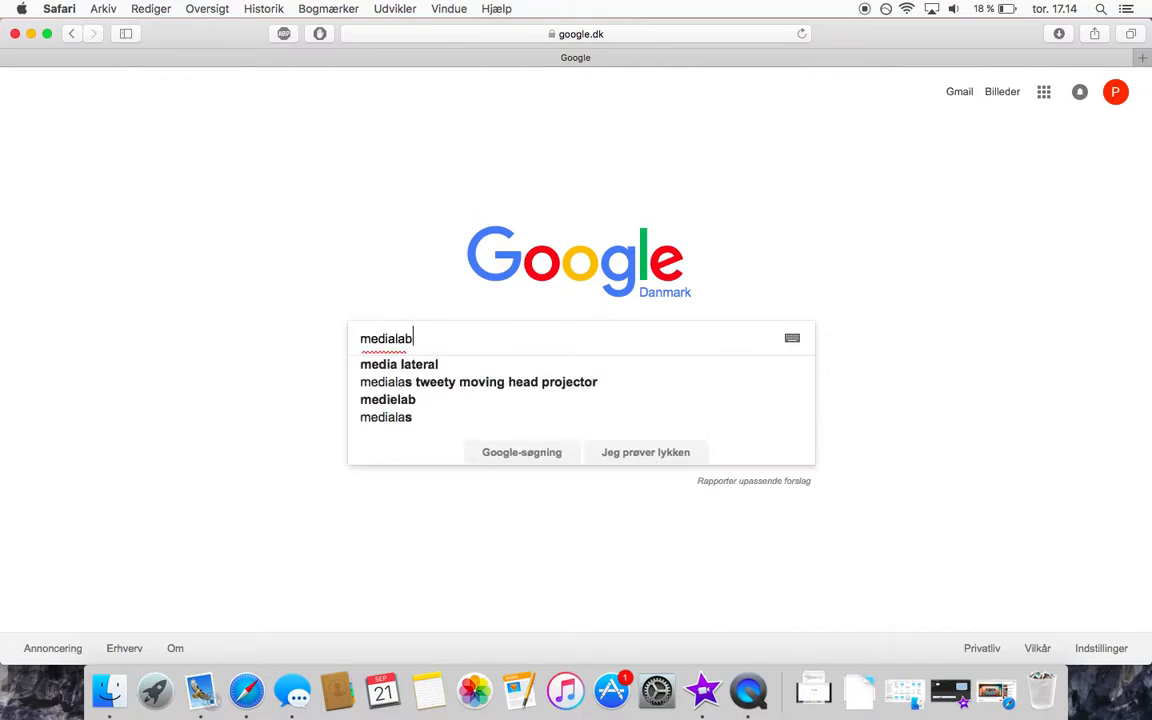
{"action": "type", "text": " tools"}
{"action": "key", "text": "Return"}
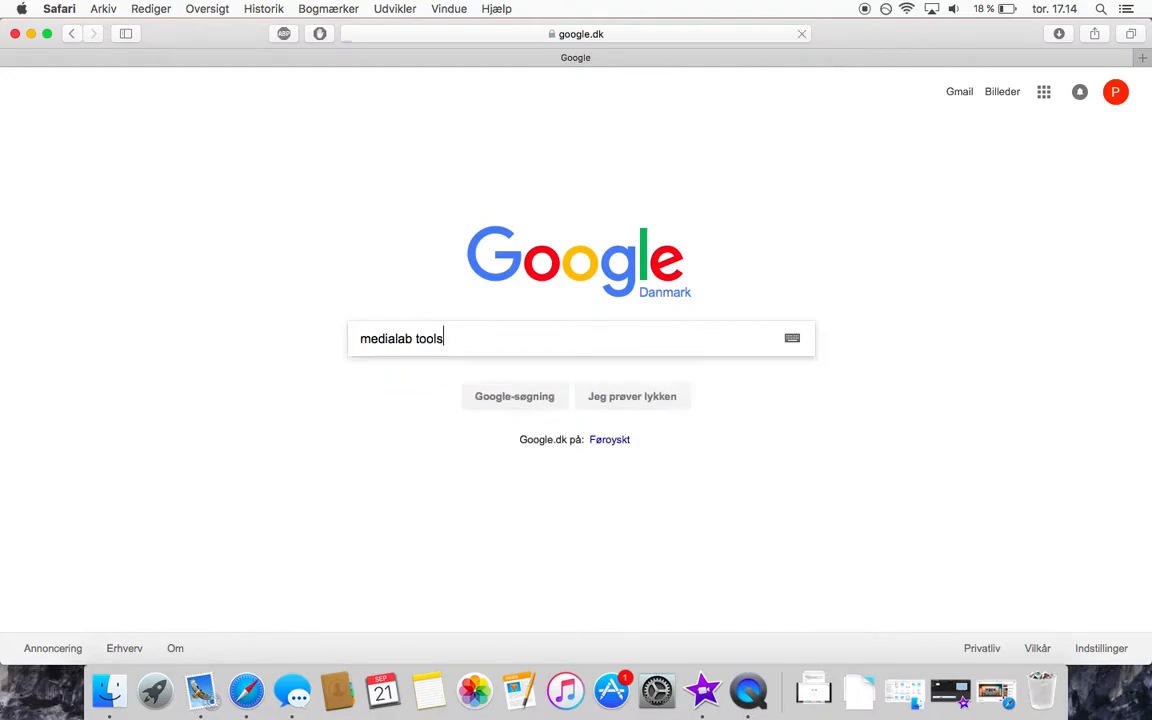
{"action": "left_click", "coordinate": [180, 217]}
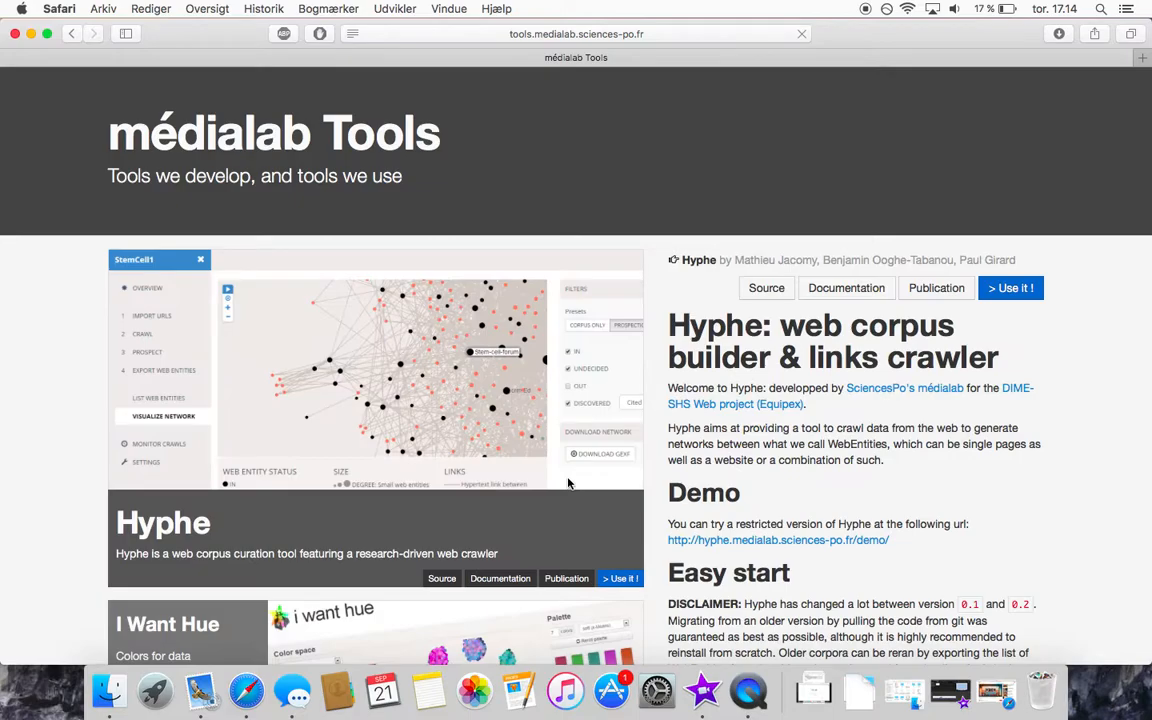
- Find SeeAlsology in the médialab tool list and launch the tool
{"action": "scroll", "coordinate": [568, 484], "scroll_direction": "down", "scroll_amount": 5}
{"action": "scroll", "coordinate": [568, 484], "scroll_direction": "down", "scroll_amount": 4}
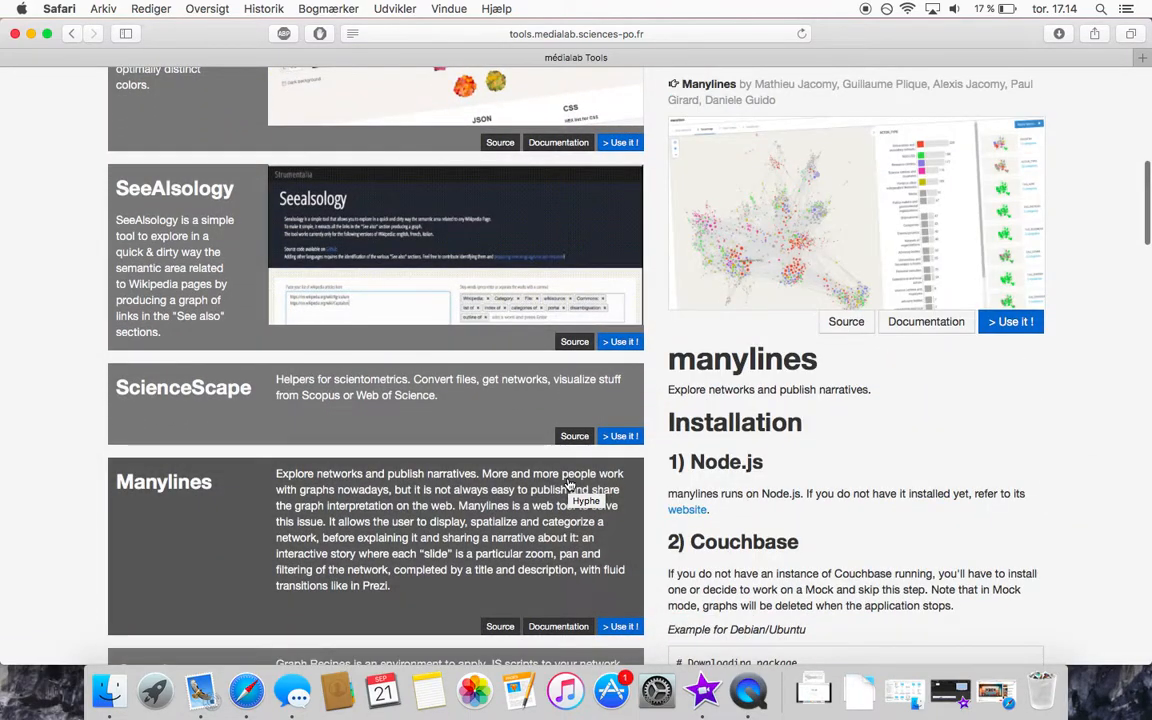
{"action": "mouse_move", "coordinate": [570, 318]}
{"action": "left_click", "coordinate": [620, 341]}
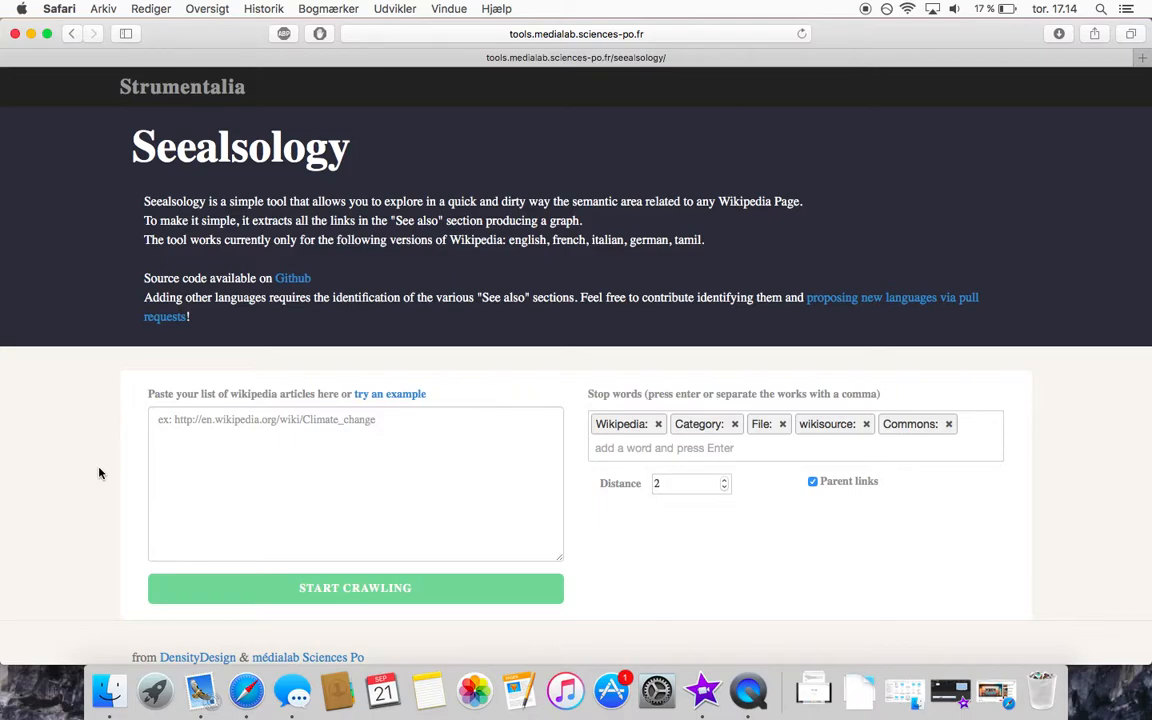
- In a new browser window, search google.dk for "copenhagen wiki" and open the English Wikipedia article on Copenhagen
{"action": "key", "text": "super+n"}
{"action": "type", "text": "google.dk"}
{"action": "key", "text": "Return"}
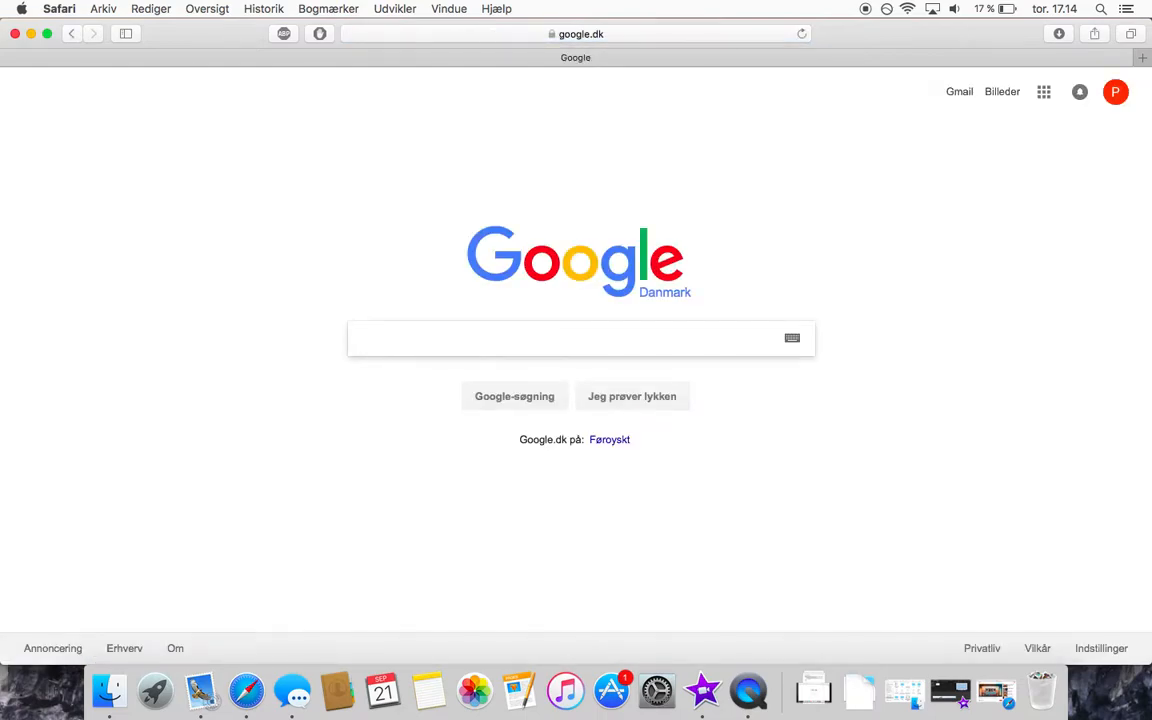
{"action": "type", "text": "copen"}
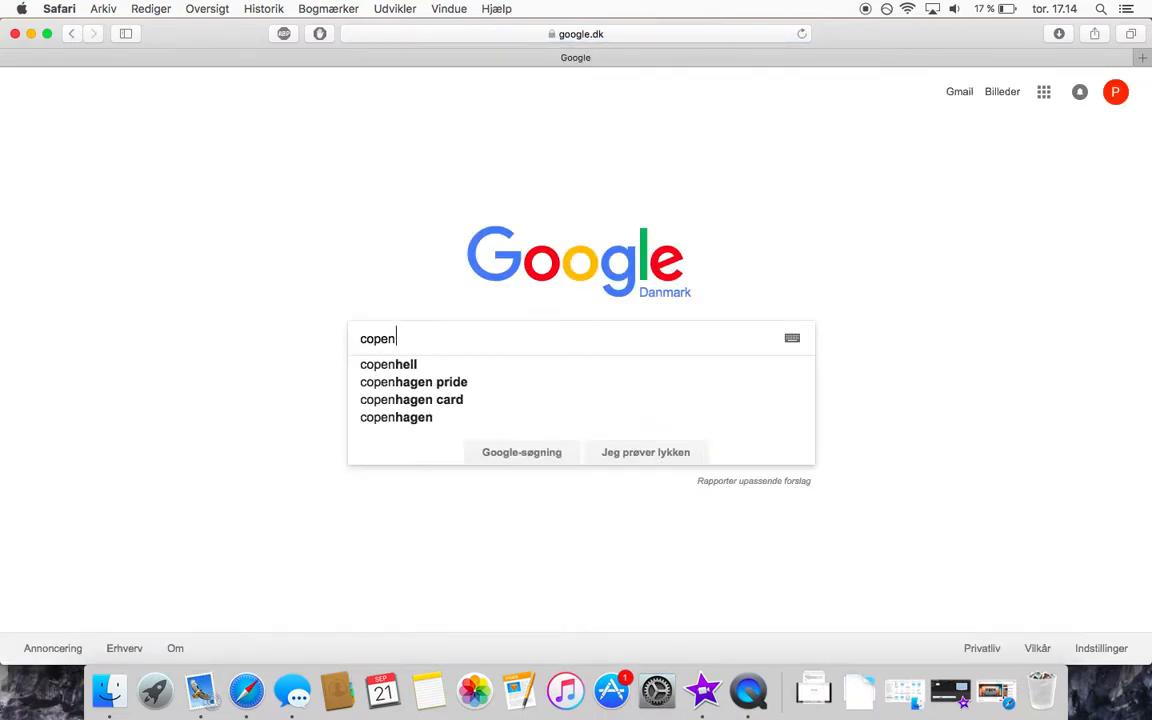
{"action": "type", "text": "hagen wiki"}
{"action": "key", "text": "Return"}
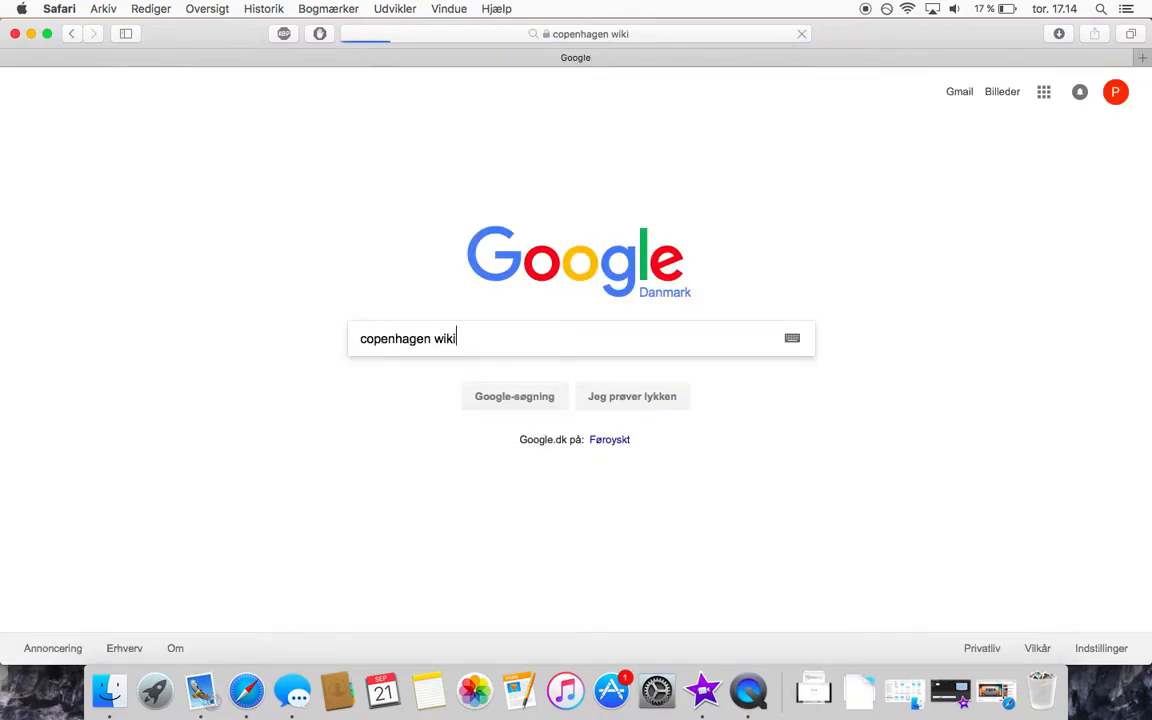
{"action": "left_click", "coordinate": [240, 220]}
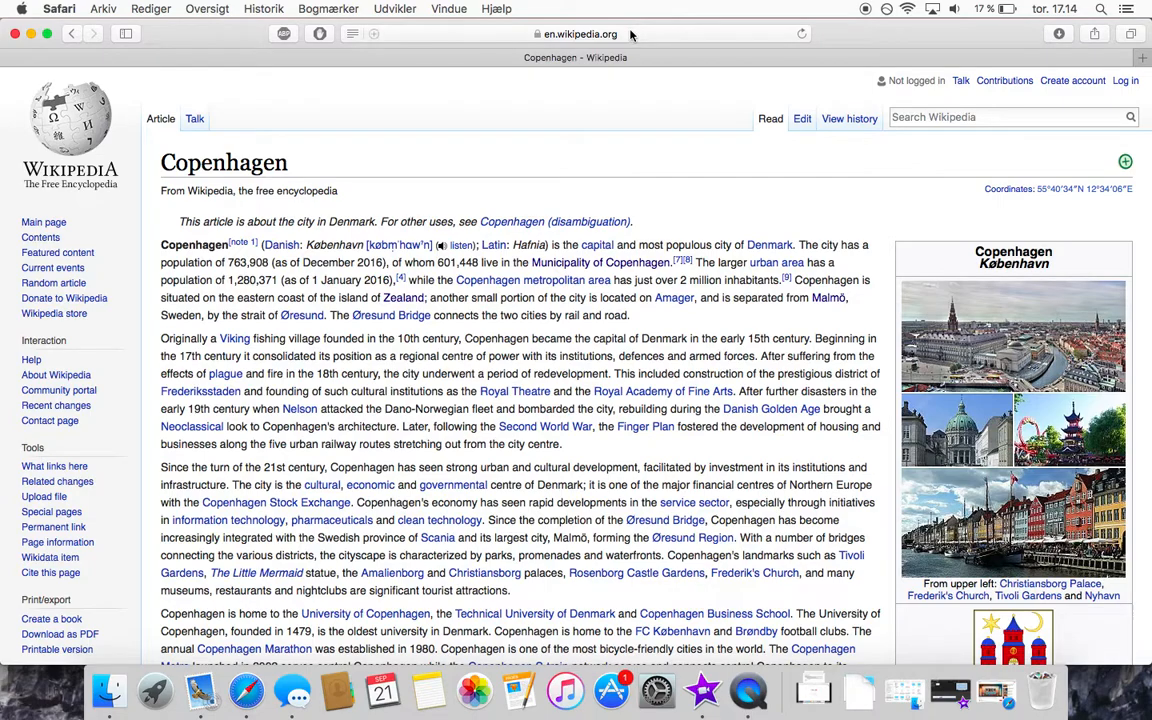
- Copy the full web address of the Copenhagen Wikipedia article
{"action": "right_click", "coordinate": [630, 35]}
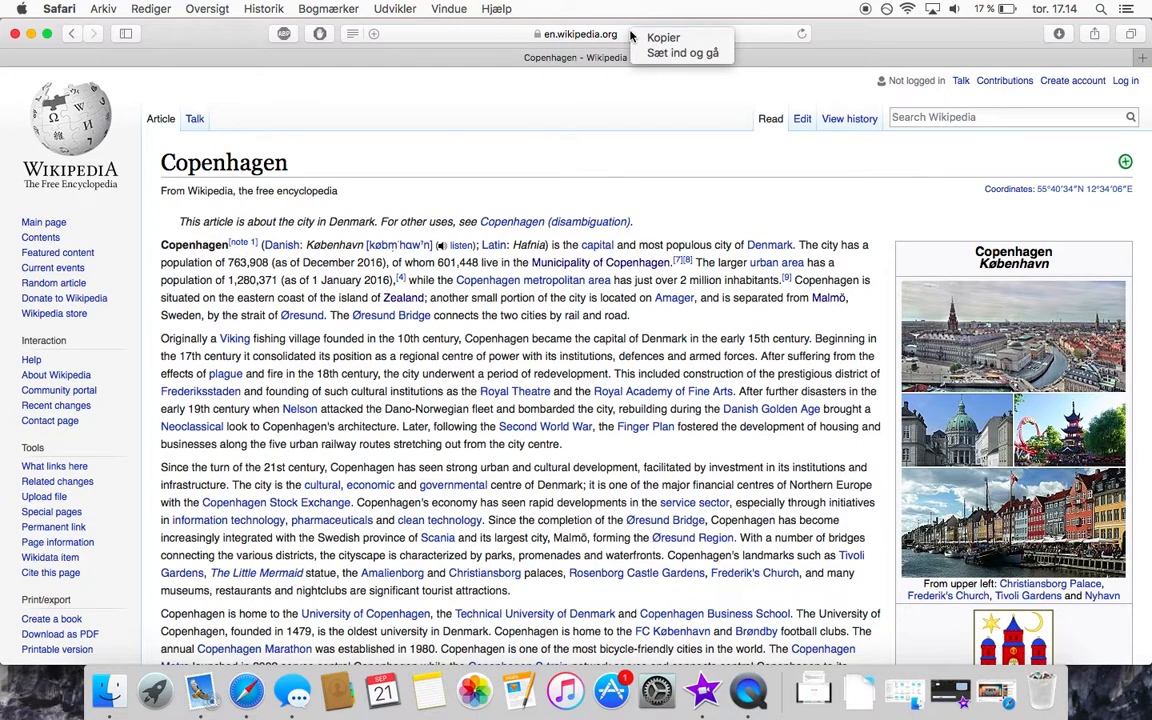
{"action": "left_click", "coordinate": [607, 30]}
{"action": "left_click", "coordinate": [625, 32]}
{"action": "key", "text": "super+c"}
{"action": "right_click", "coordinate": [643, 34]}
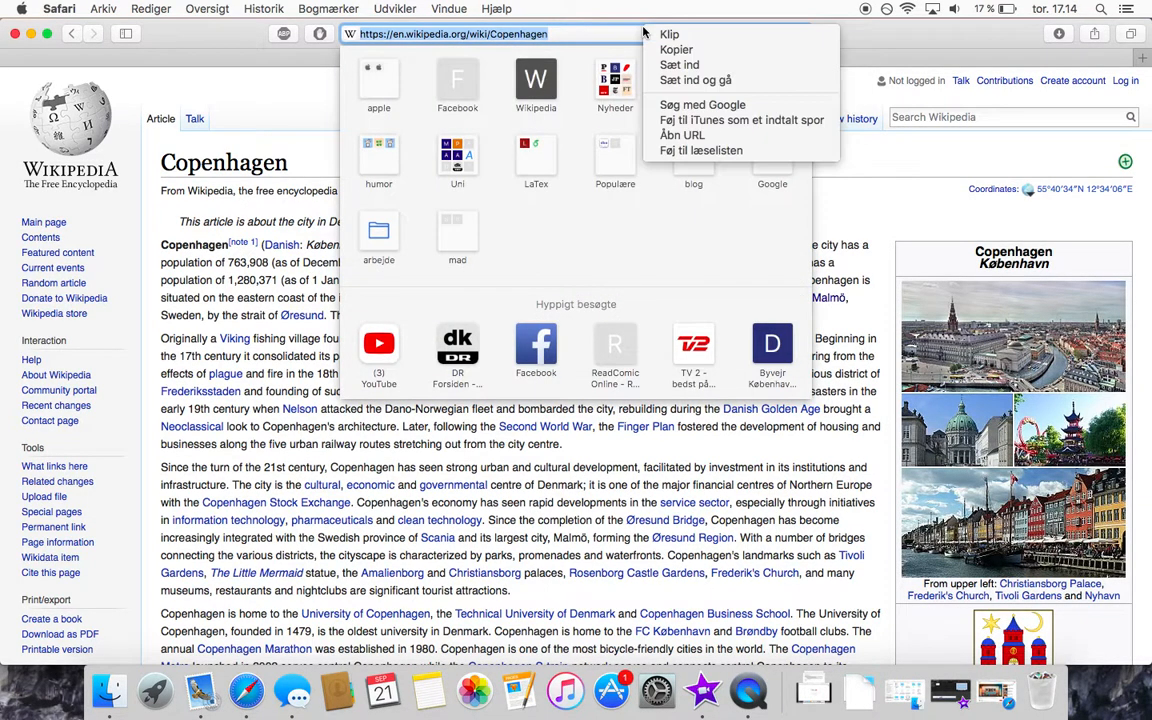
{"action": "left_click", "coordinate": [676, 49]}
{"action": "left_click", "coordinate": [293, 148]}
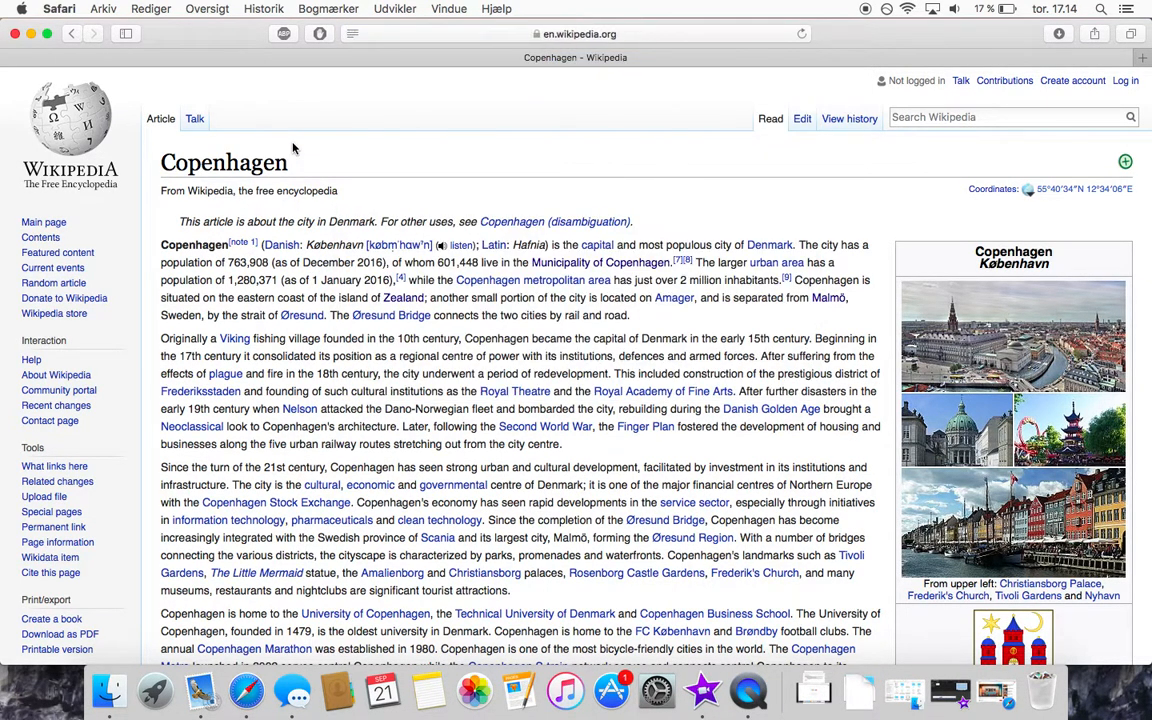
- Return to the Seealsology window and paste the Copenhagen article address into the list of Wikipedia articles
{"action": "key", "text": "ctrl+Down"}
{"action": "left_click", "coordinate": [778, 282]}
{"action": "left_click", "coordinate": [419, 444]}
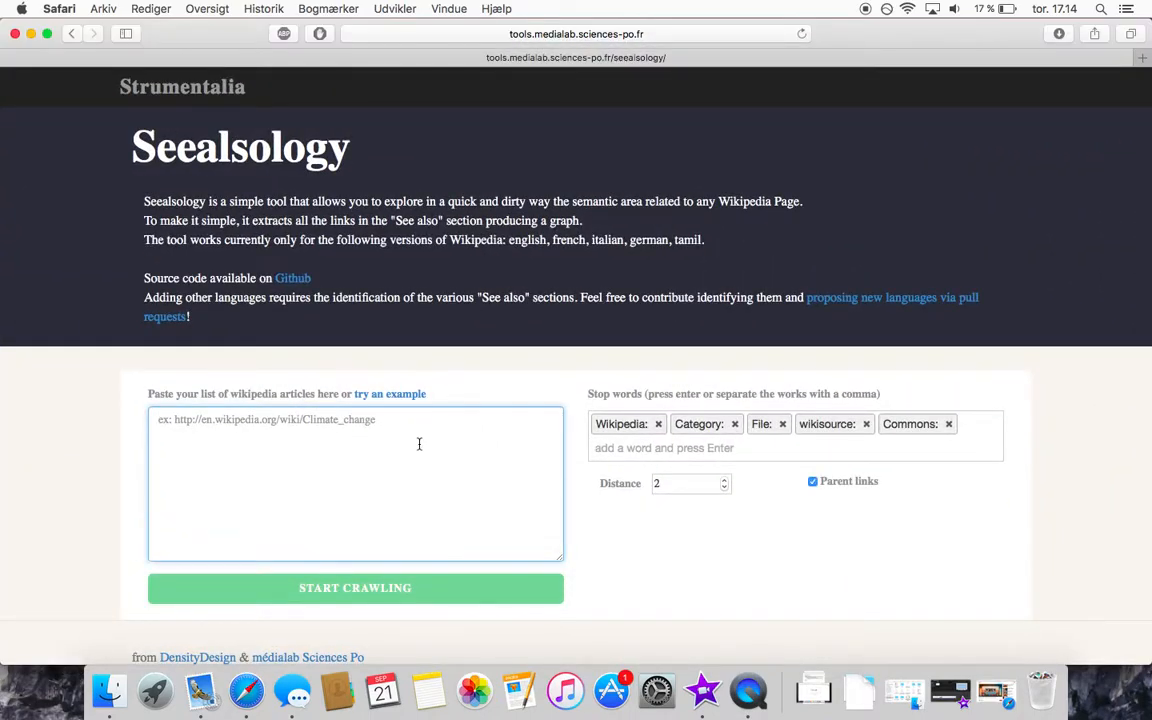
{"action": "key", "text": "super+v"}
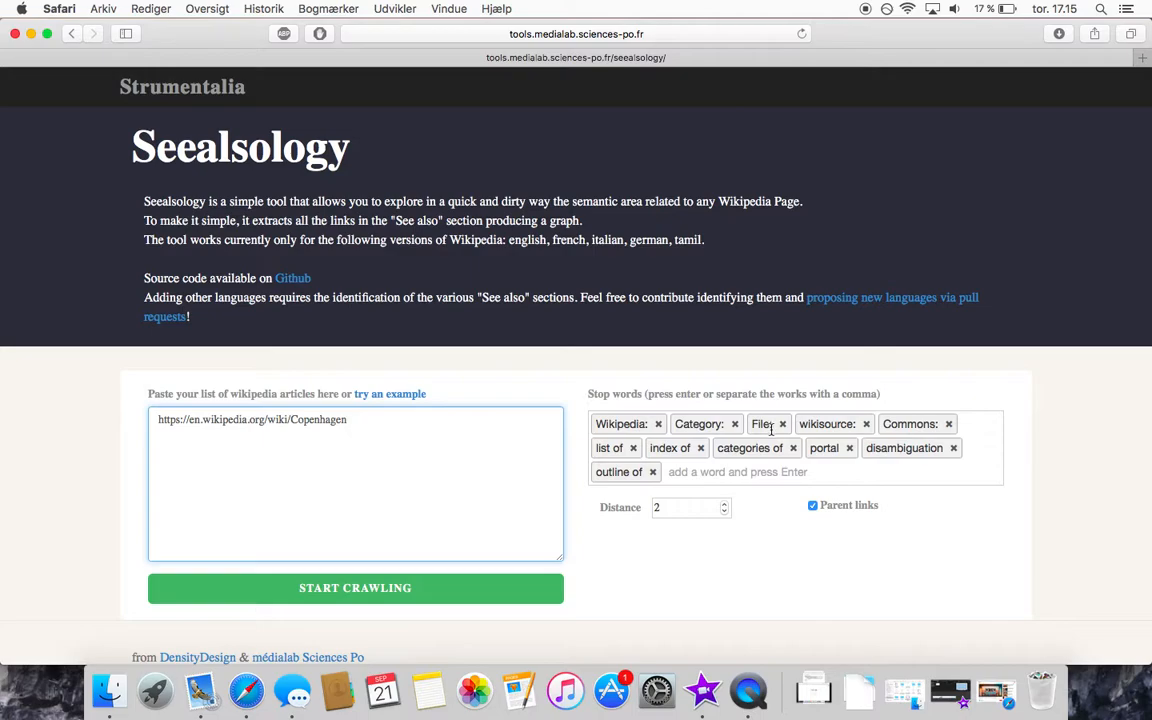
- Set the crawl distance to 3, start crawling from the Copenhagen article, and bring the network graph into view
{"action": "left_click", "coordinate": [724, 503]}
{"action": "scroll", "coordinate": [683, 563], "scroll_direction": "down", "scroll_amount": 1}
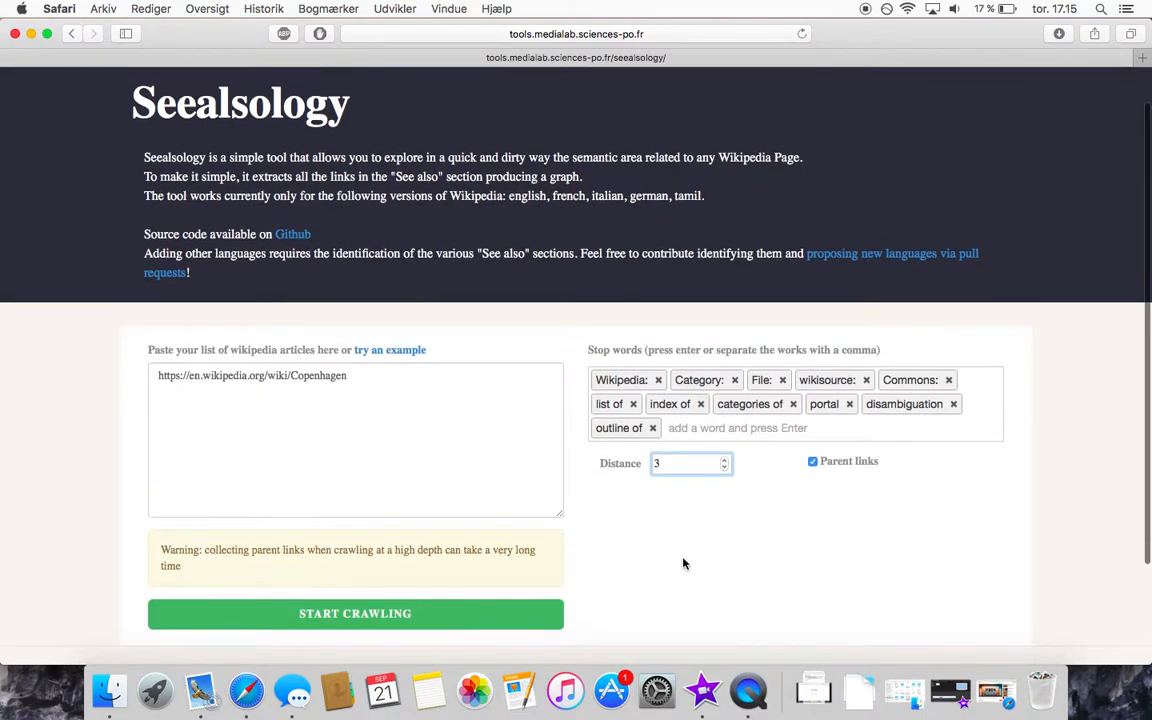
{"action": "left_click", "coordinate": [465, 614]}
{"action": "scroll", "coordinate": [70, 489], "scroll_direction": "down", "scroll_amount": 3}
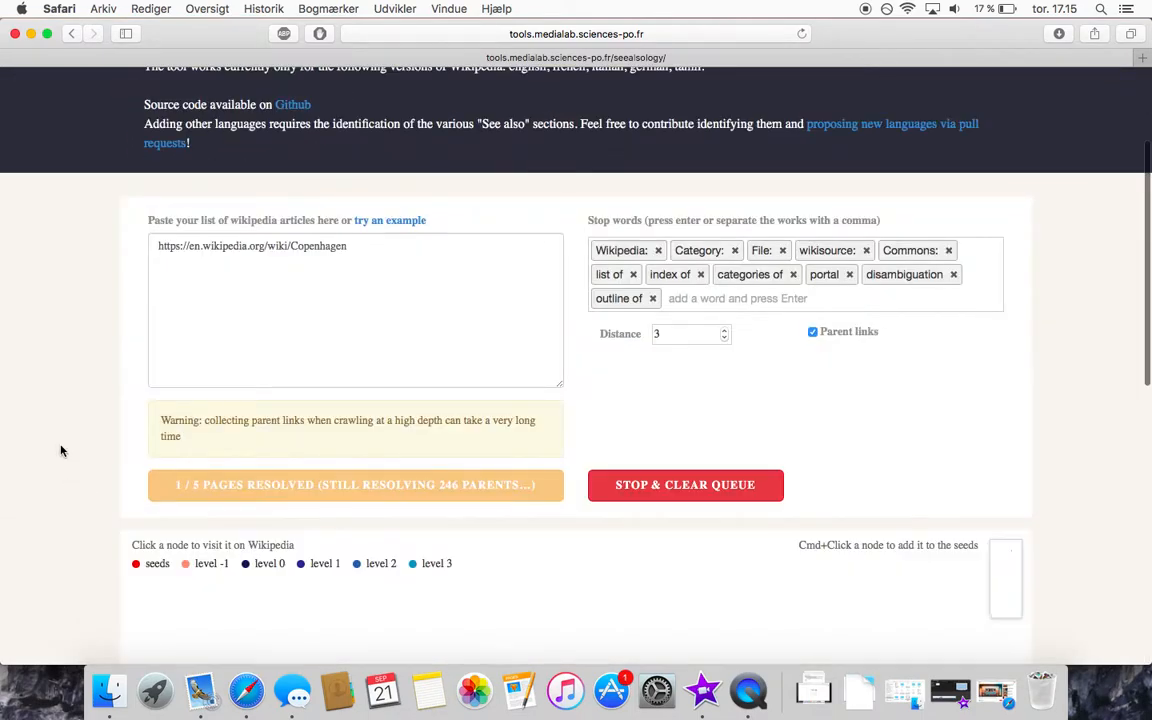
{"action": "scroll", "coordinate": [60, 451], "scroll_direction": "down", "scroll_amount": 5}
{"action": "scroll", "coordinate": [60, 451], "scroll_direction": "down", "scroll_amount": 2}
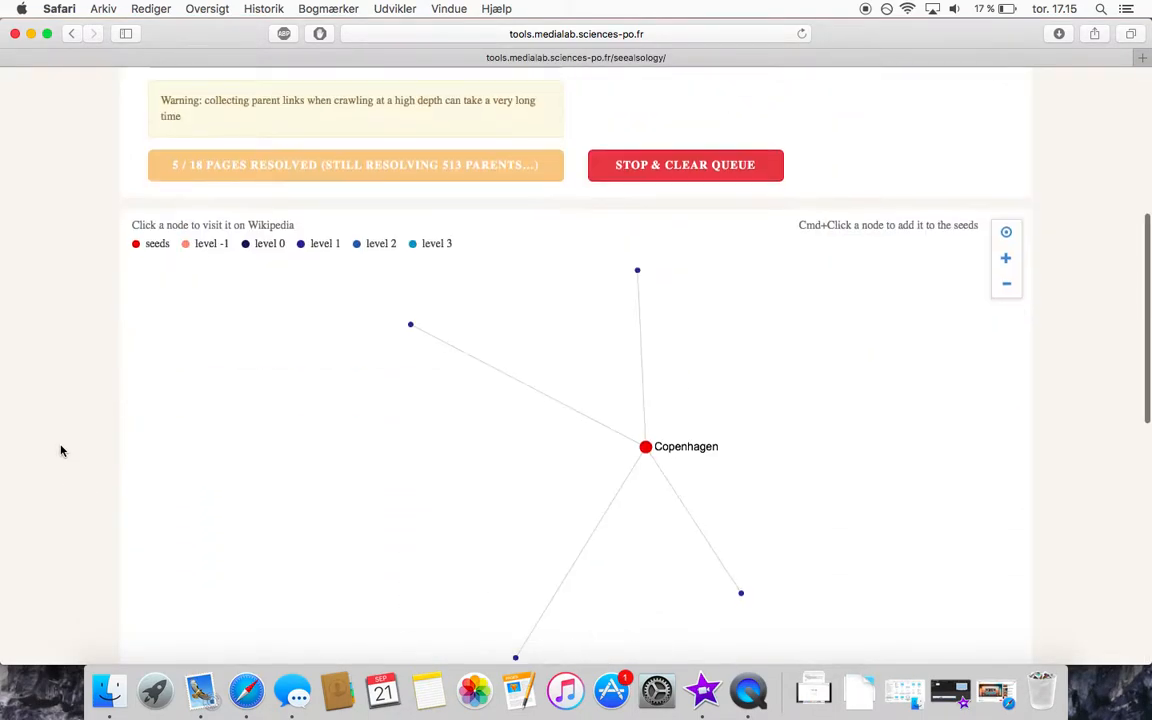
{"action": "scroll", "coordinate": [60, 451], "scroll_direction": "down", "scroll_amount": 2}
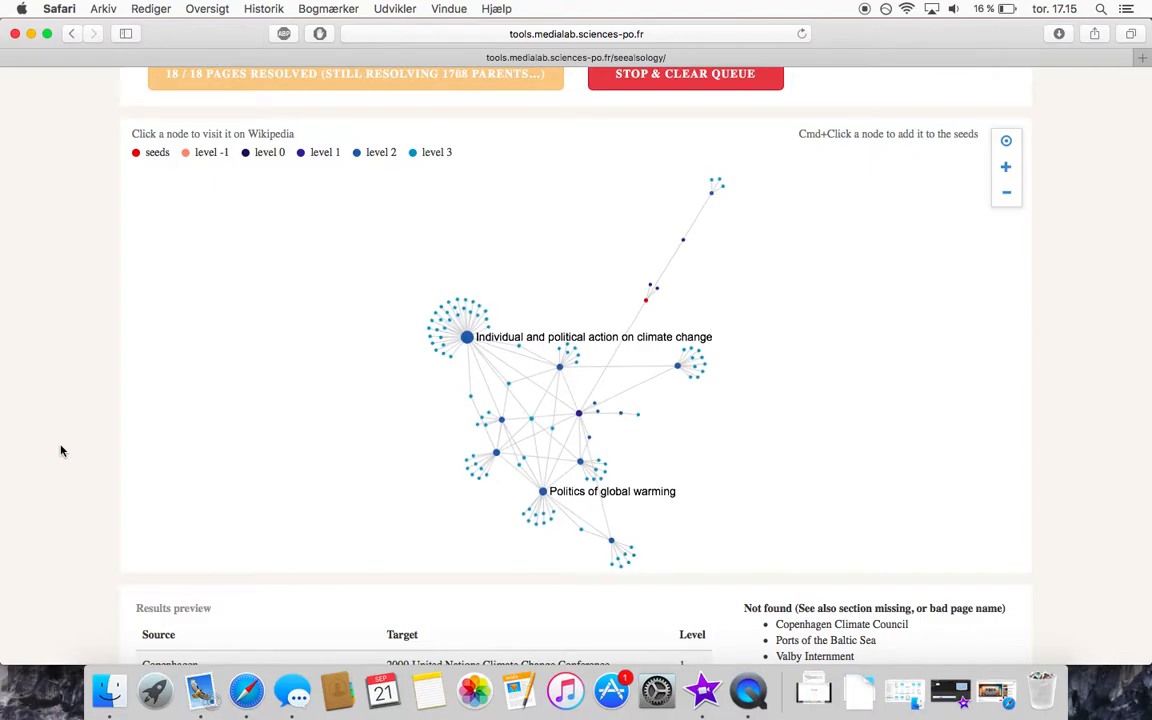
{"action": "scroll", "coordinate": [60, 451], "scroll_direction": "up", "scroll_amount": 1}
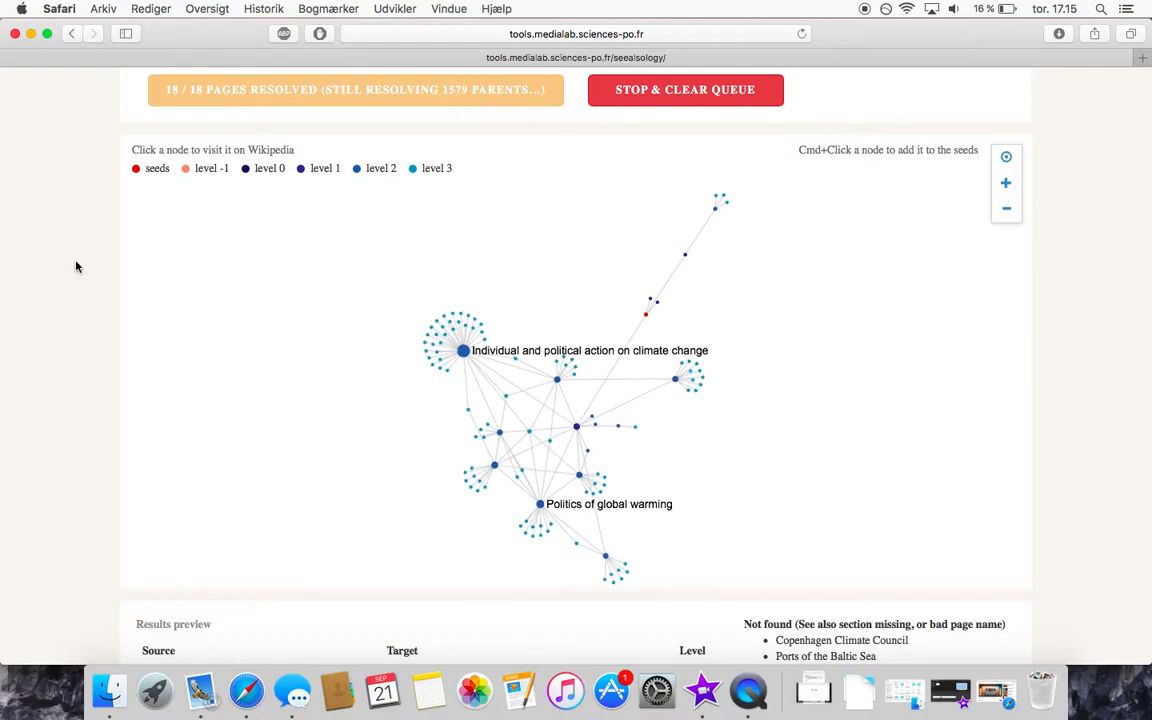
- Examine the results preview of sources, targets and levels, the not-found and stop-word lists, and the growing network graph
{"action": "scroll", "coordinate": [76, 267], "scroll_direction": "down", "scroll_amount": 6}
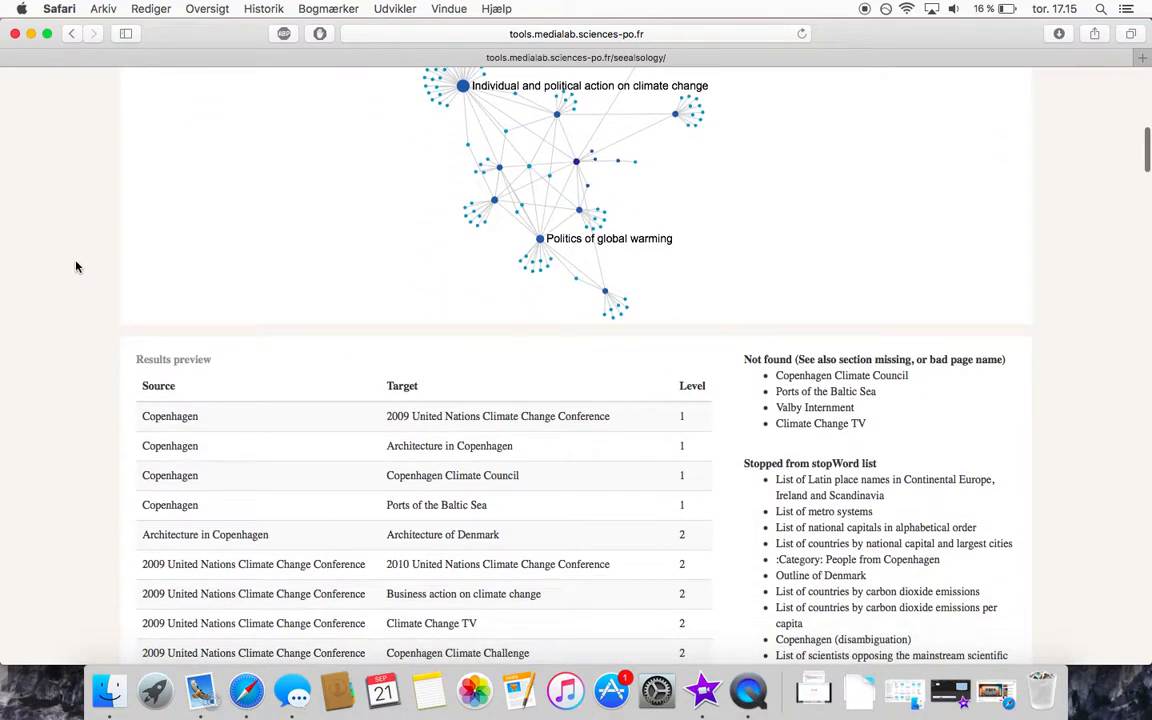
{"action": "scroll", "coordinate": [76, 267], "scroll_direction": "down", "scroll_amount": 4}
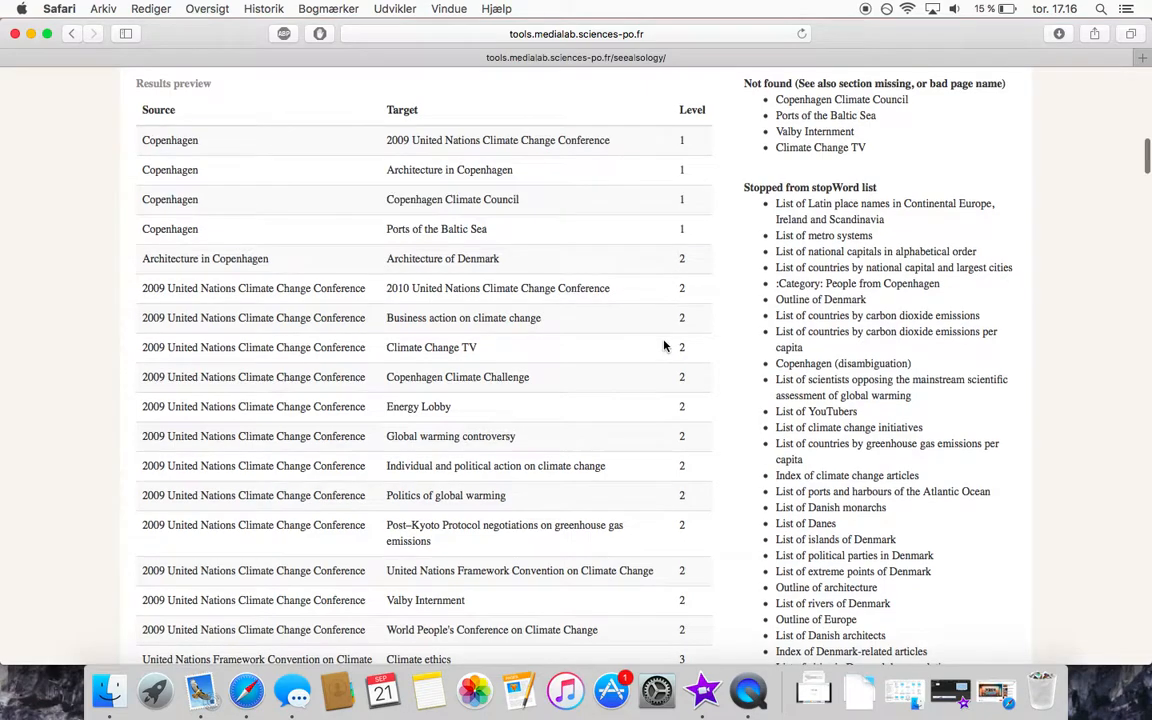
{"action": "scroll", "coordinate": [663, 344], "scroll_direction": "down", "scroll_amount": 8}
{"action": "scroll", "coordinate": [660, 340], "scroll_direction": "up", "scroll_amount": 3}
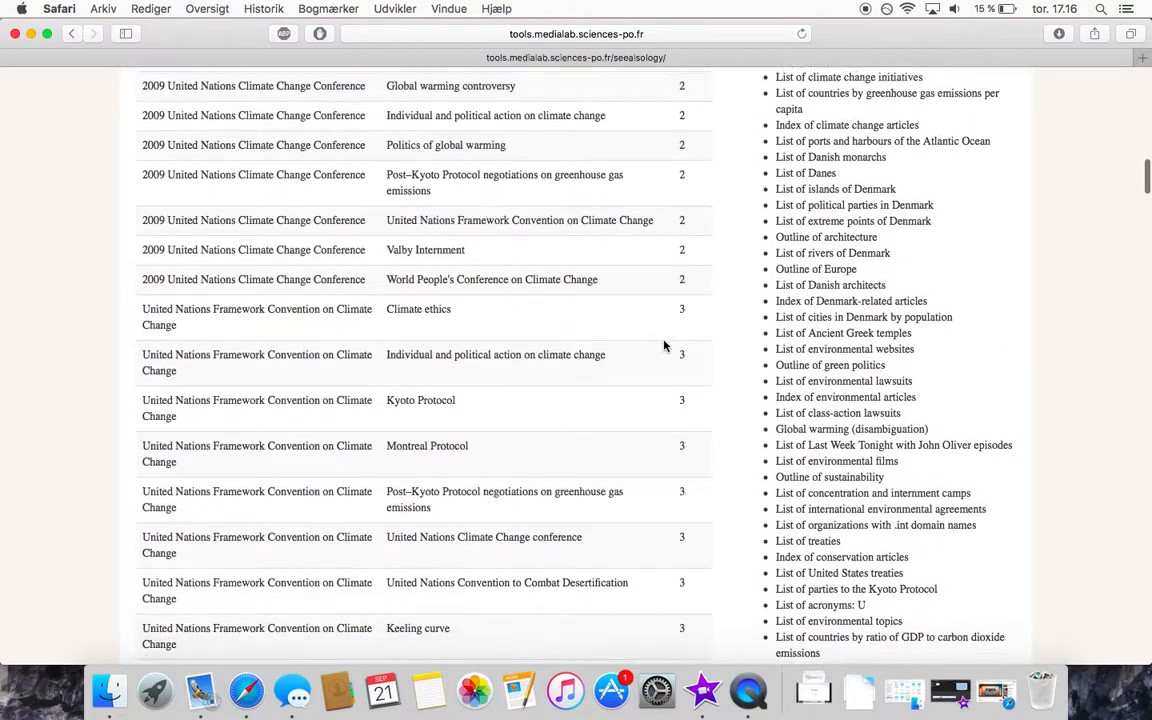
{"action": "scroll", "coordinate": [652, 331], "scroll_direction": "up", "scroll_amount": 1}
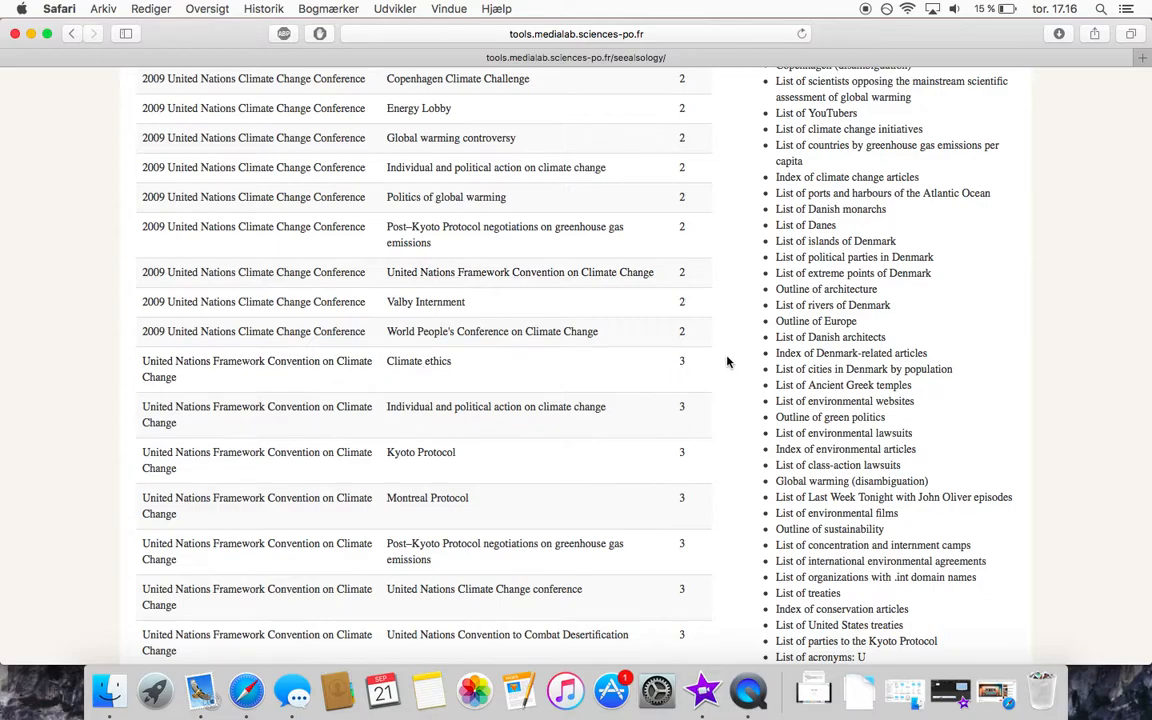
{"action": "scroll", "coordinate": [728, 362], "scroll_direction": "down", "scroll_amount": 10}
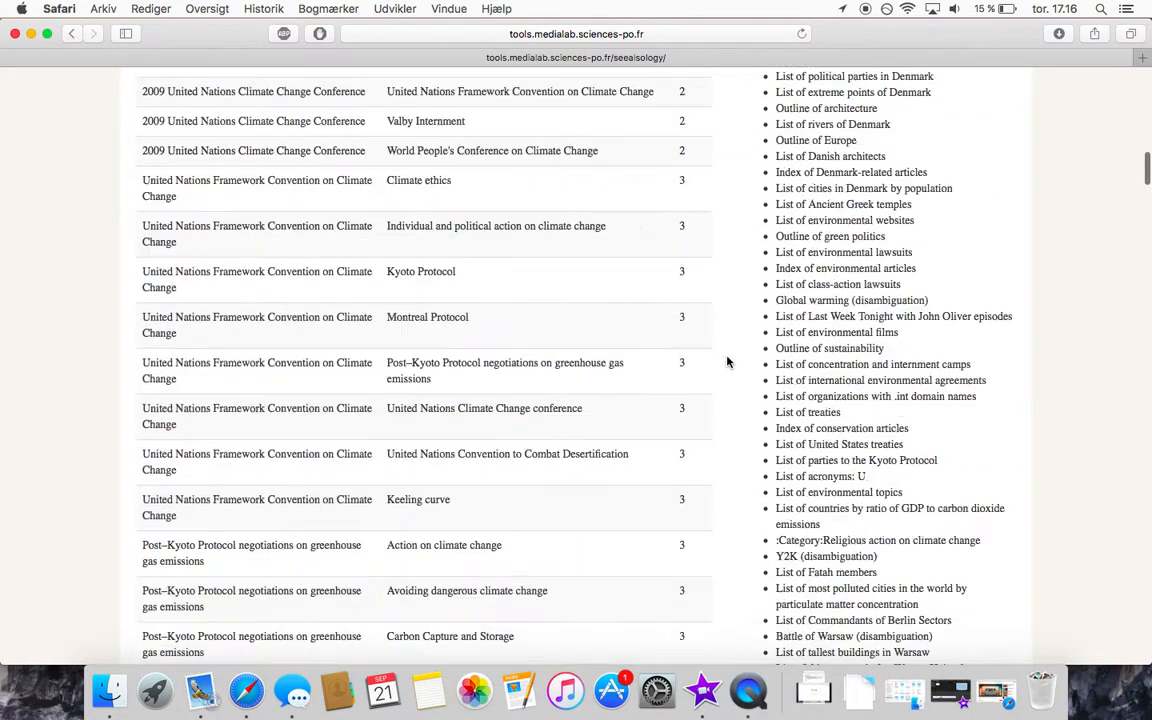
{"action": "scroll", "coordinate": [728, 362], "scroll_direction": "down", "scroll_amount": 15}
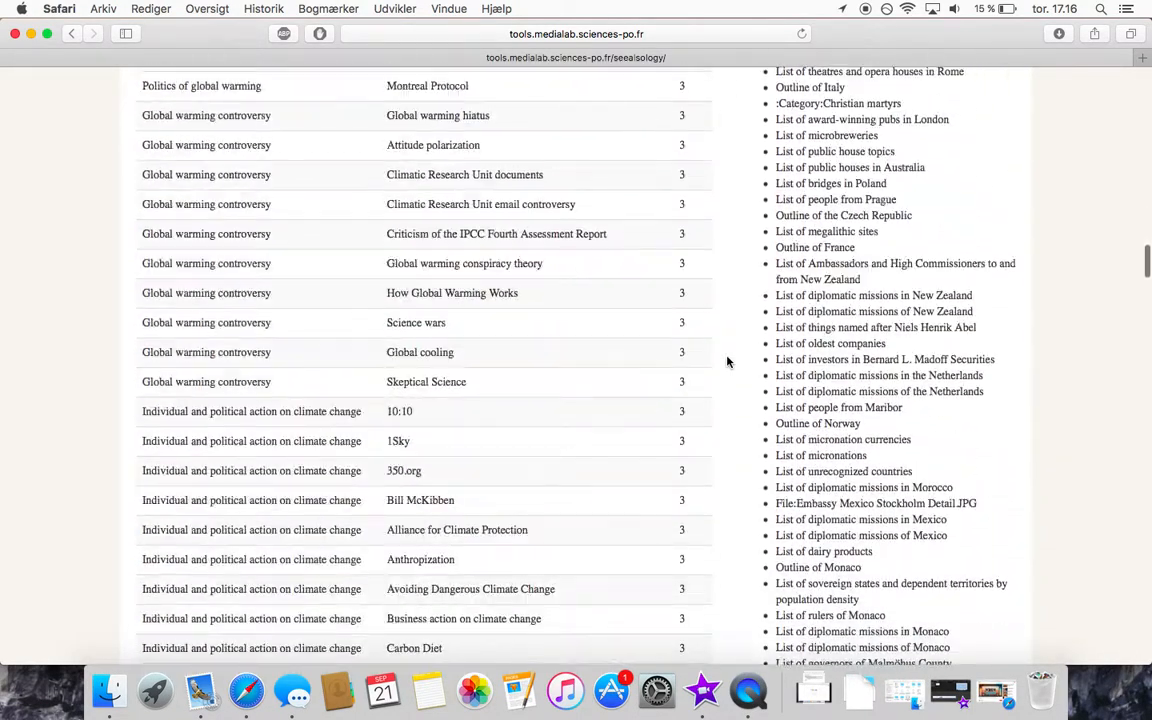
{"action": "scroll", "coordinate": [728, 362], "scroll_direction": "up", "scroll_amount": 15}
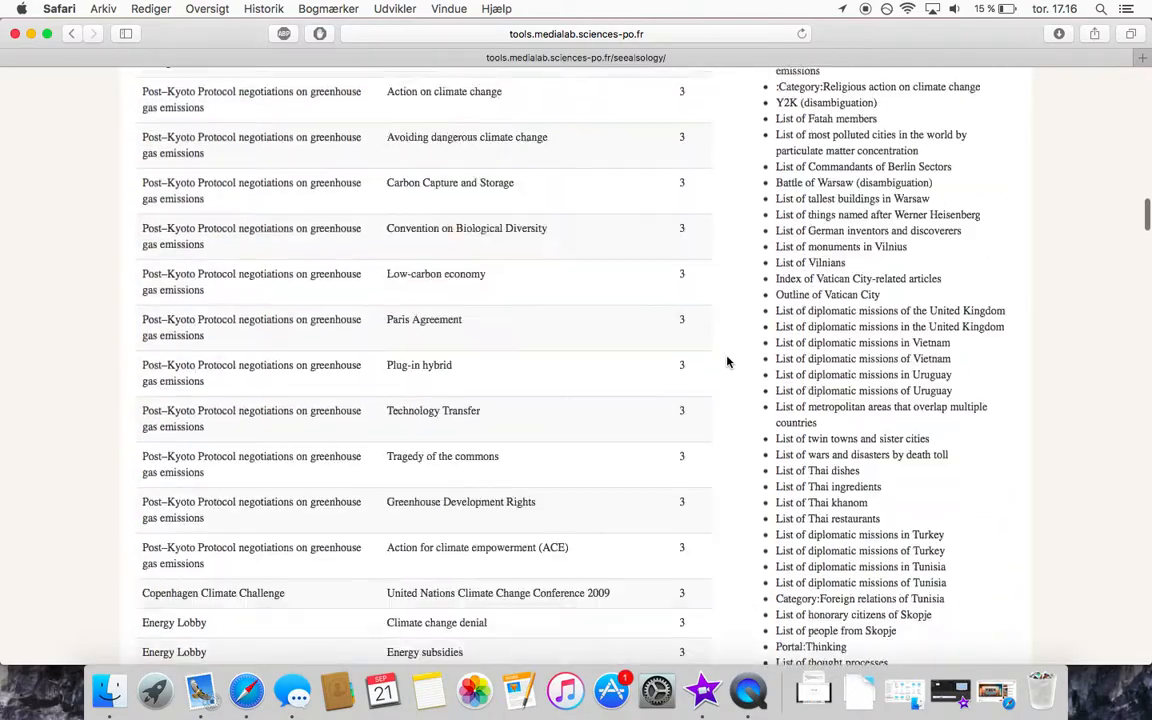
{"action": "scroll", "coordinate": [728, 362], "scroll_direction": "up", "scroll_amount": 20}
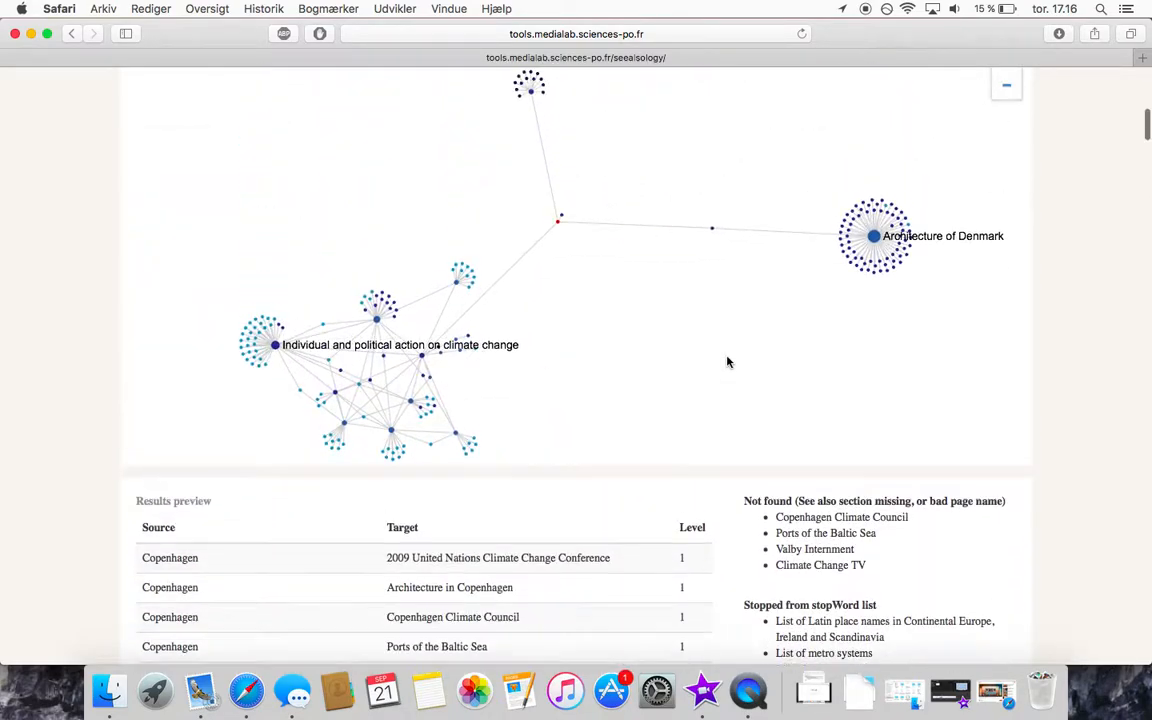
{"action": "scroll", "coordinate": [728, 362], "scroll_direction": "up", "scroll_amount": 2}
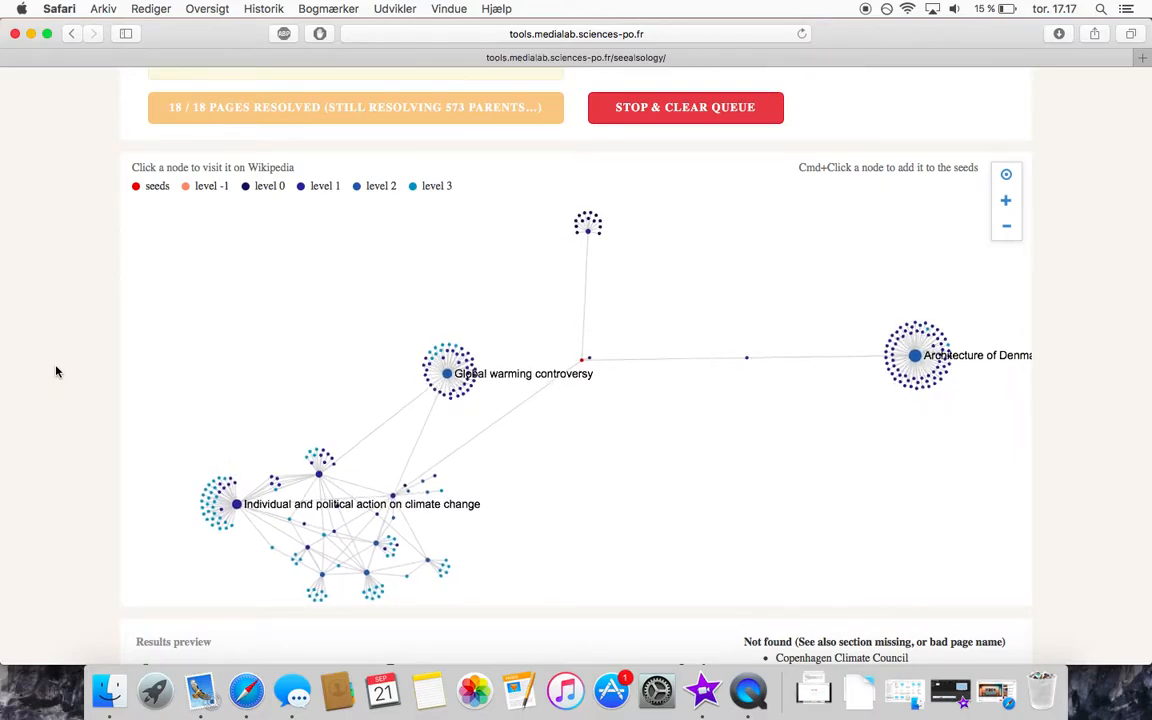
- Switch to the window with the Copenhagen article and search google.dk for "malmø wiki" in a new tab
{"action": "key", "text": "ctrl+Down"}
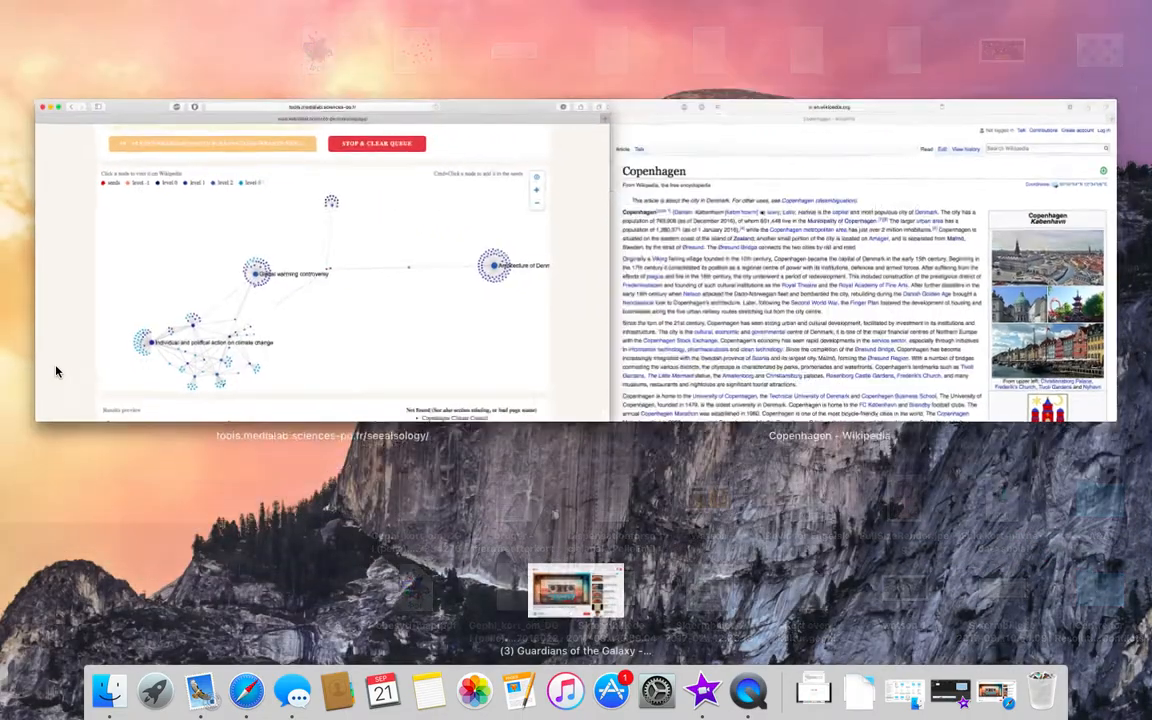
{"action": "left_click", "coordinate": [702, 250]}
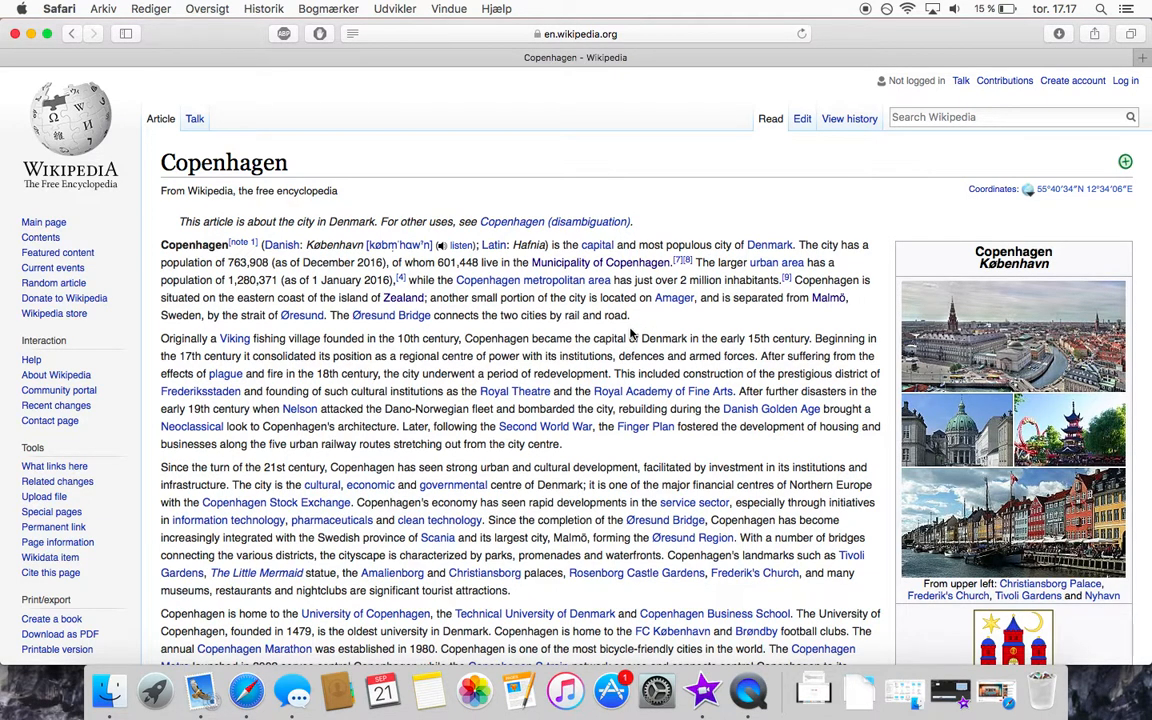
{"action": "key", "text": "super+t"}
{"action": "type", "text": "google.dk"}
{"action": "key", "text": "Return"}
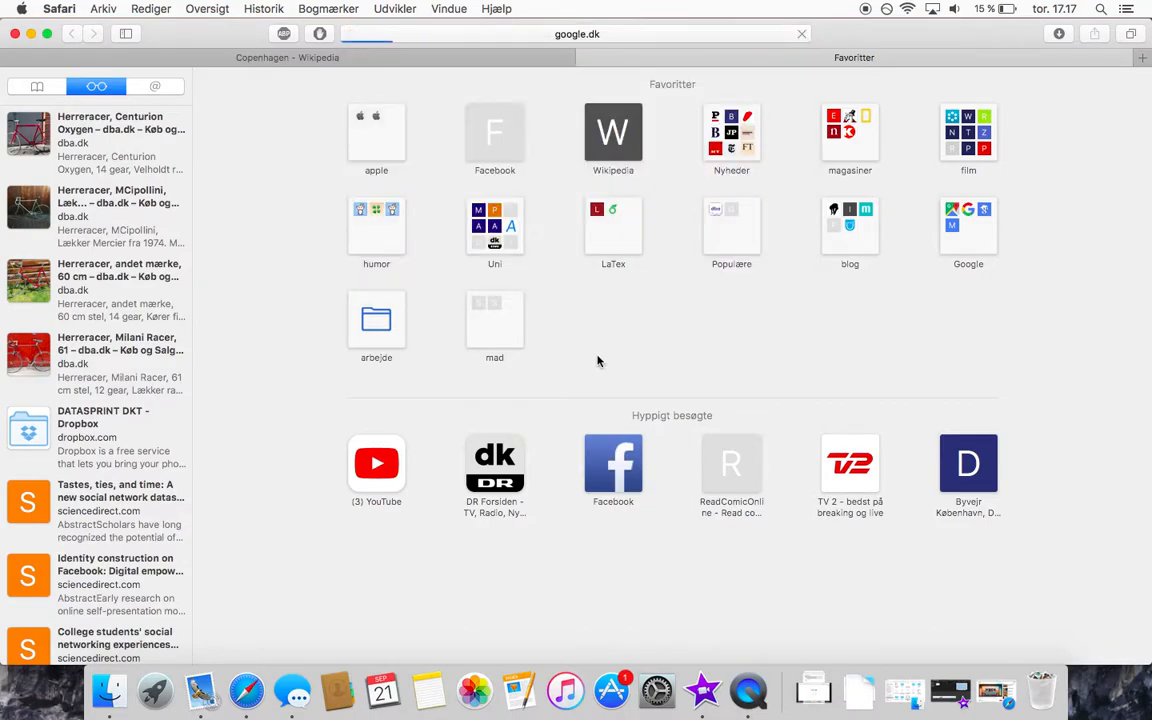
{"action": "type", "text": "mal"}
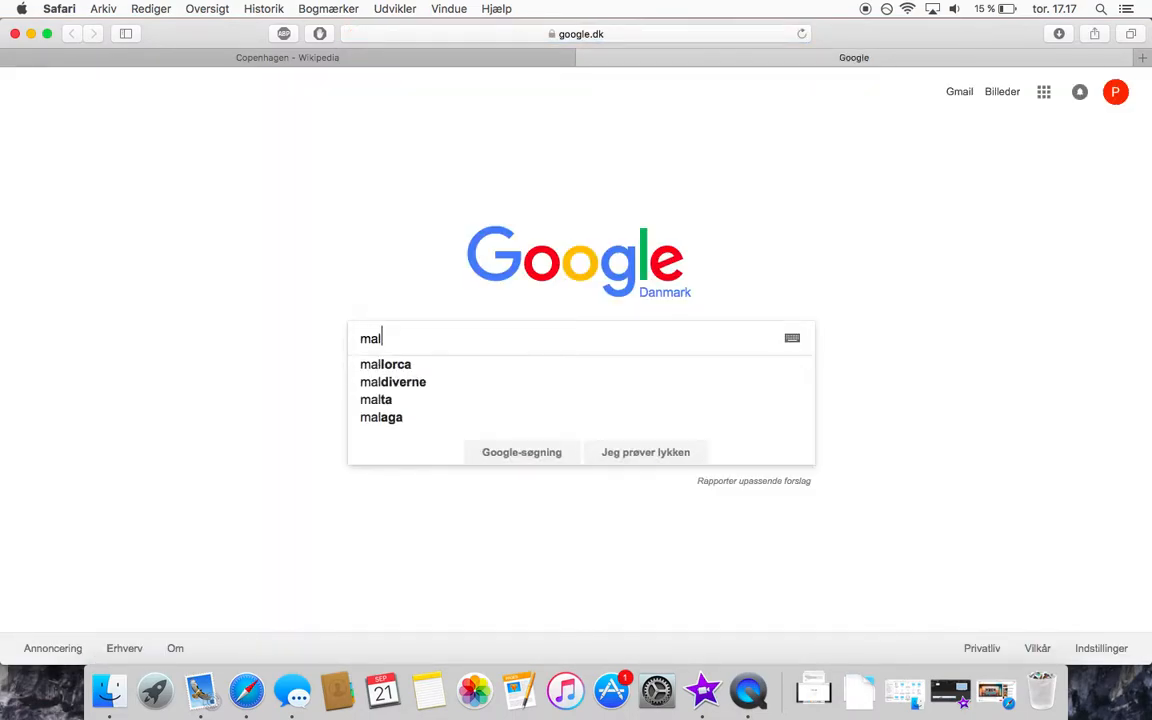
{"action": "type", "text": "mø wiki"}
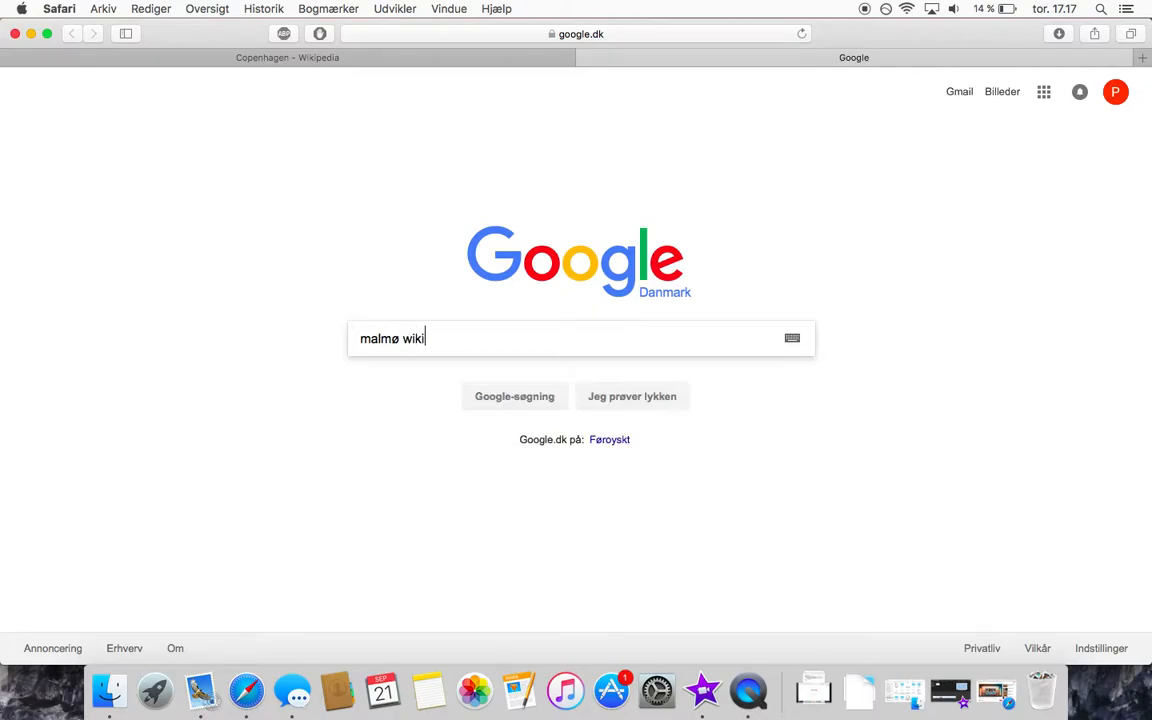
{"action": "key", "text": "Return"}
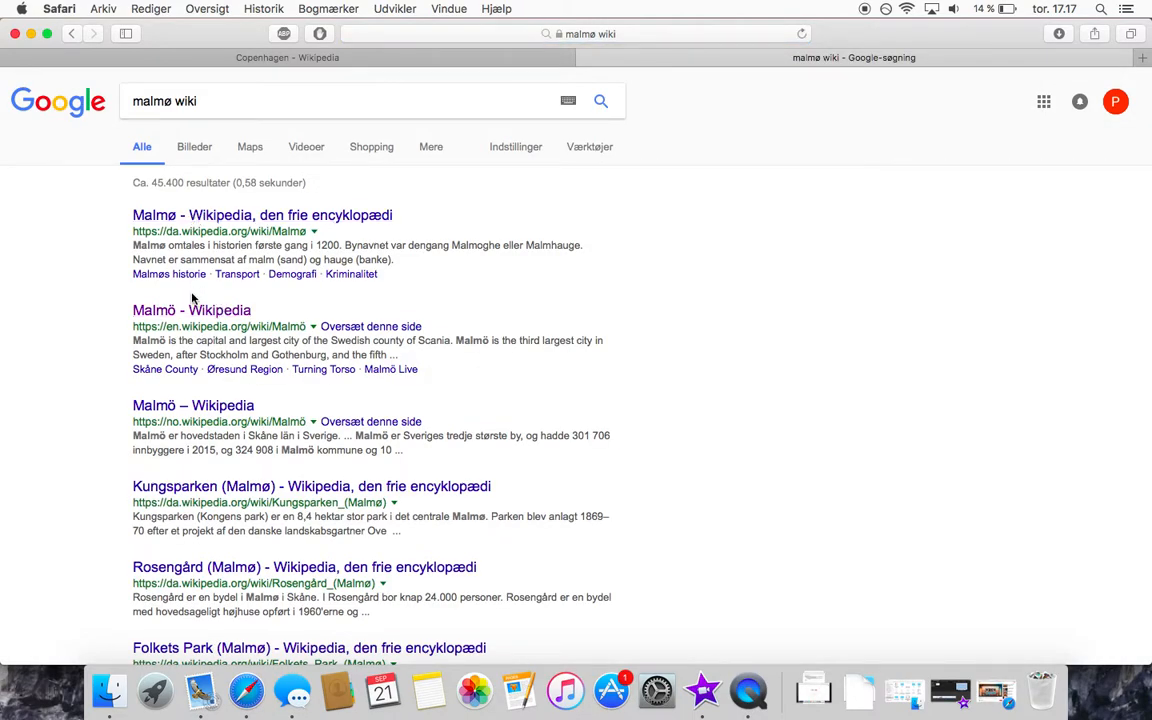
- Open the English Wikipedia article on Malmö from the search results and copy its web address
{"action": "left_click", "coordinate": [194, 313]}
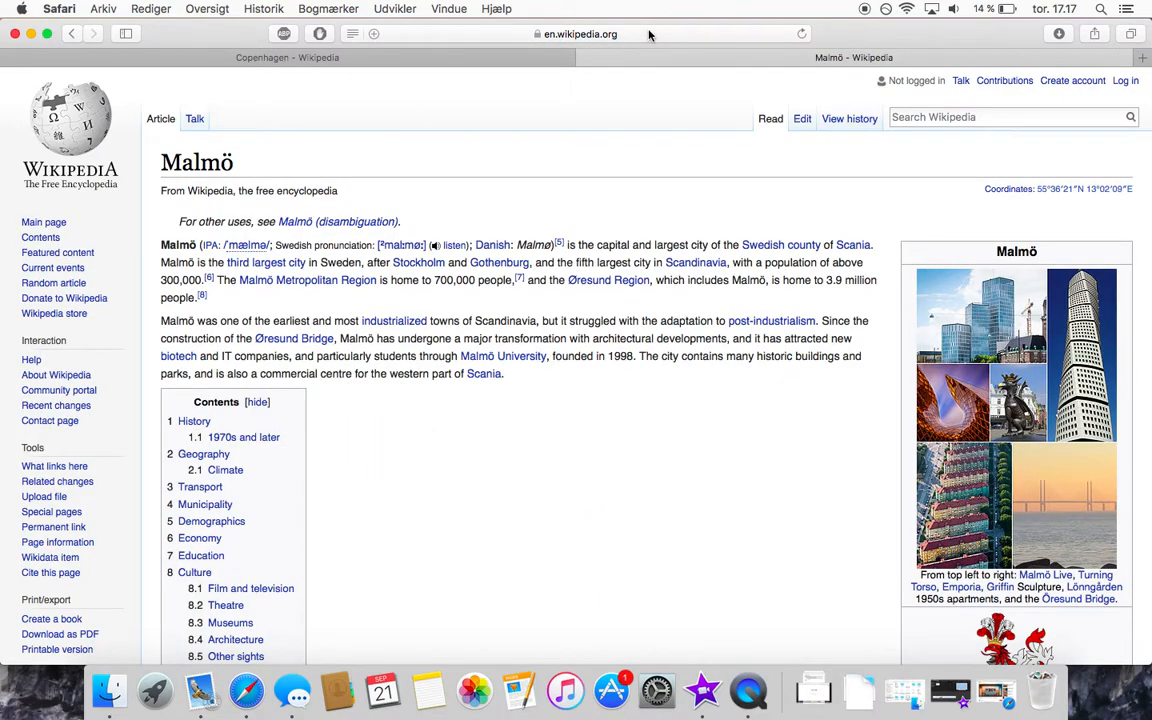
{"action": "right_click", "coordinate": [637, 38]}
{"action": "left_click", "coordinate": [635, 40]}
{"action": "key", "text": "super+c"}
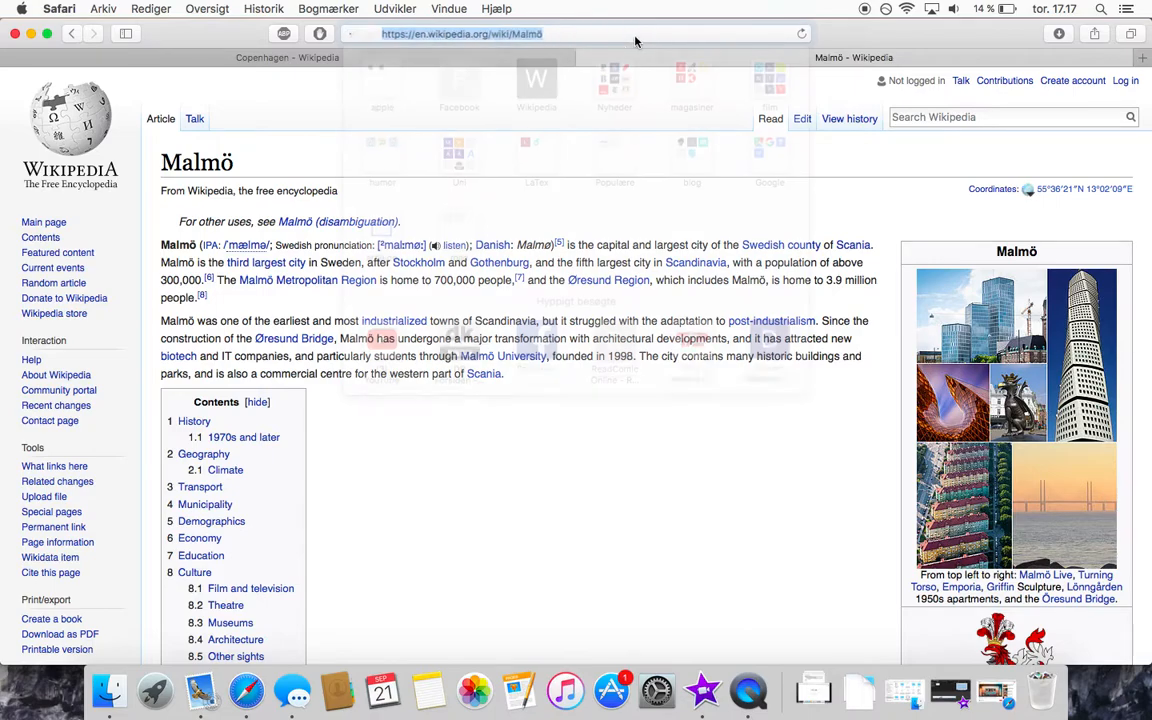
{"action": "right_click", "coordinate": [628, 33]}
{"action": "left_click", "coordinate": [662, 55]}
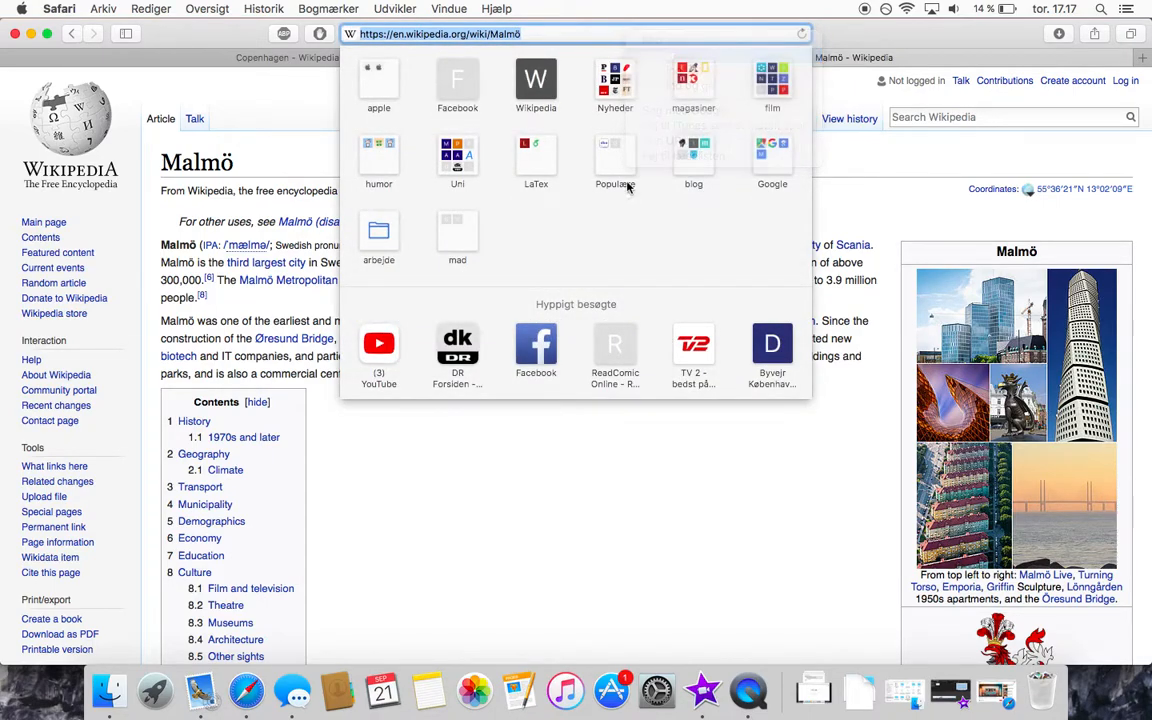
{"action": "left_click", "coordinate": [607, 426]}
- Return to the Seealsology window and paste the Malmö article address on a new line below the Copenhagen address
{"action": "key", "text": "ctrl+Up"}
{"action": "left_click", "coordinate": [675, 362]}
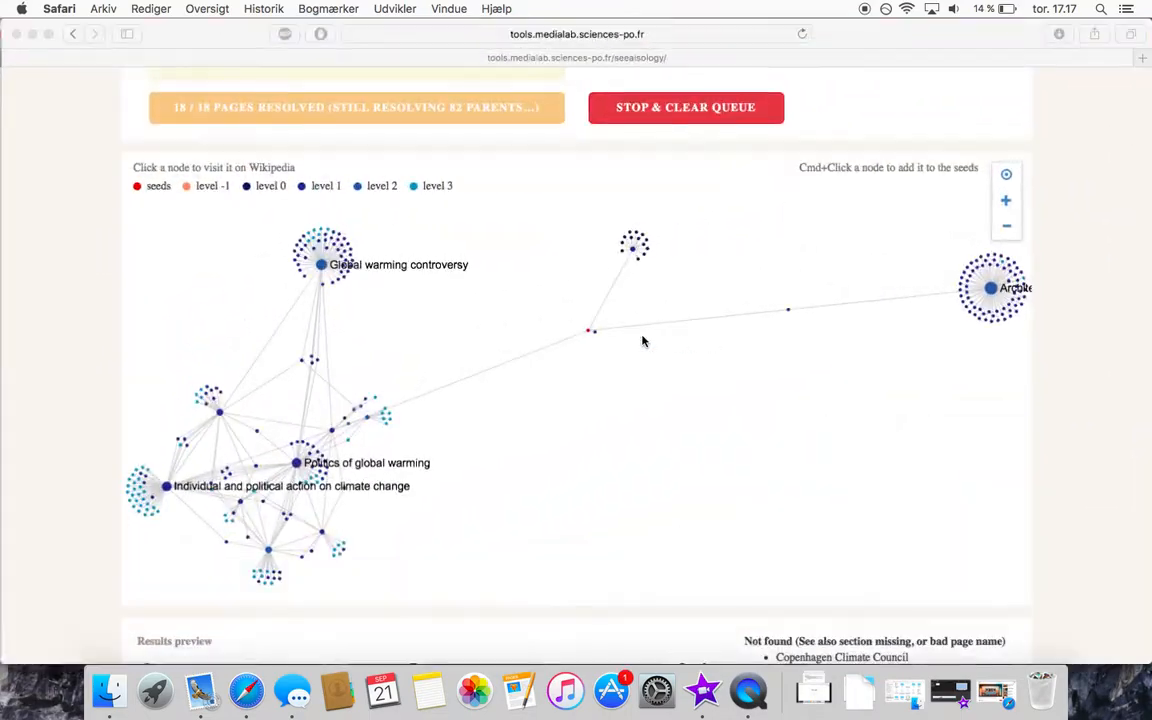
{"action": "scroll", "coordinate": [72, 346], "scroll_direction": "up", "scroll_amount": 5}
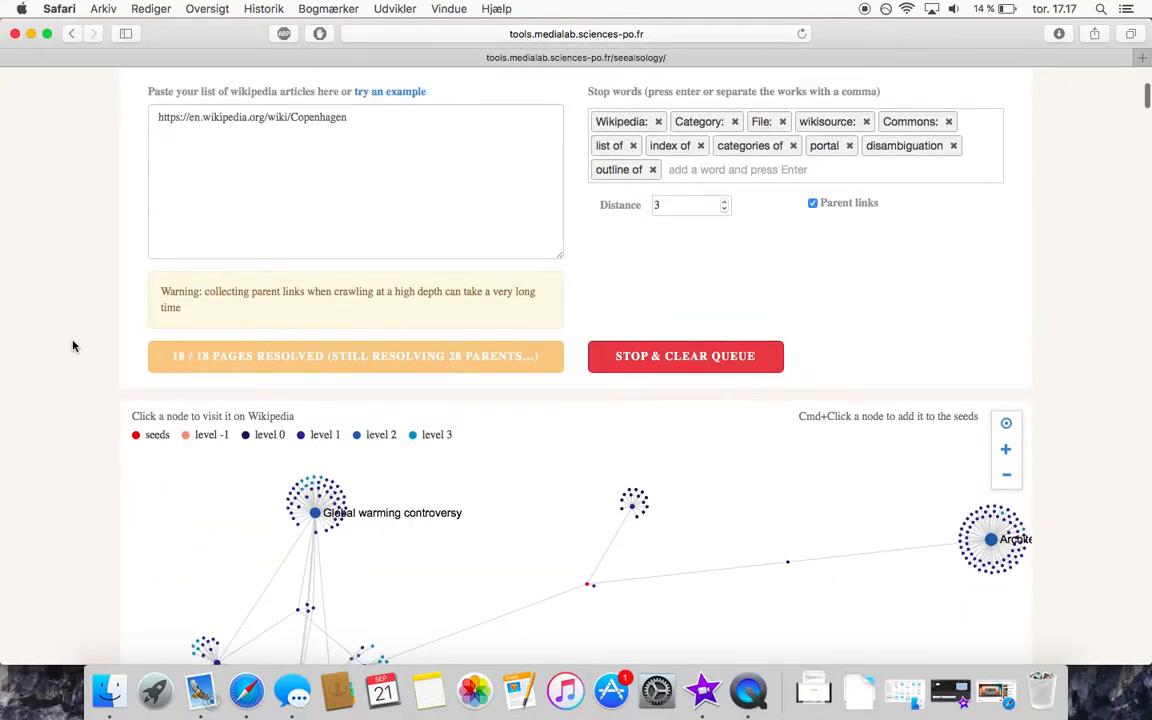
{"action": "scroll", "coordinate": [72, 346], "scroll_direction": "up", "scroll_amount": 2}
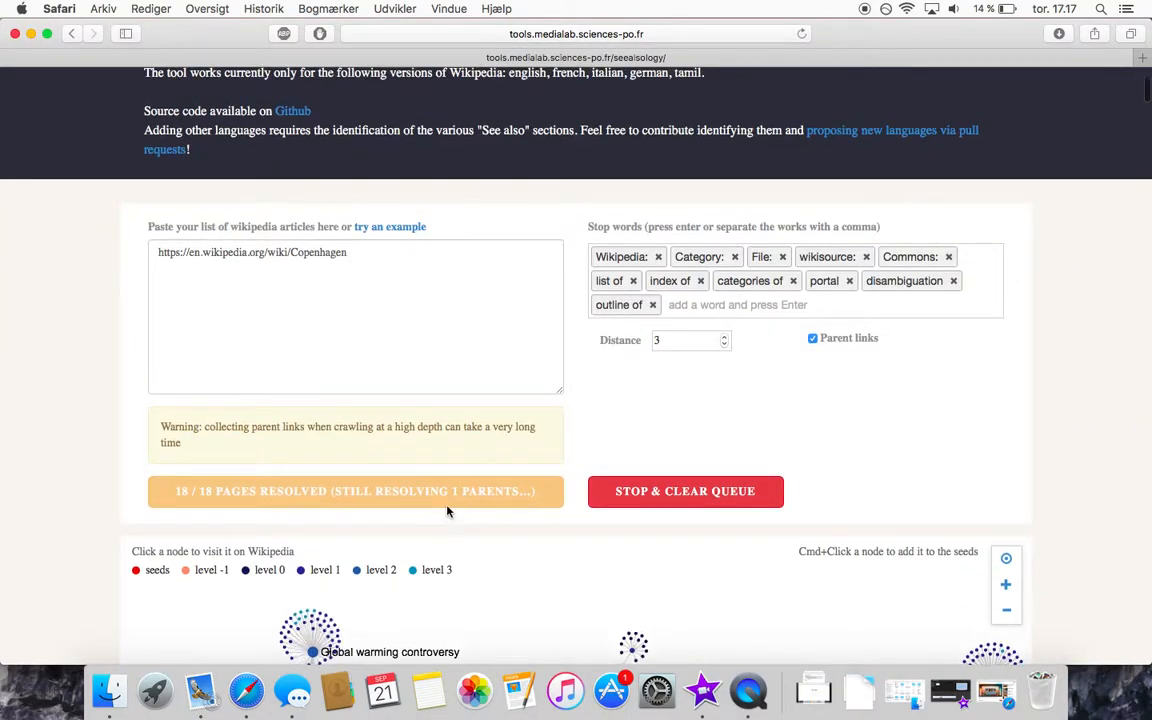
{"action": "left_click", "coordinate": [381, 280]}
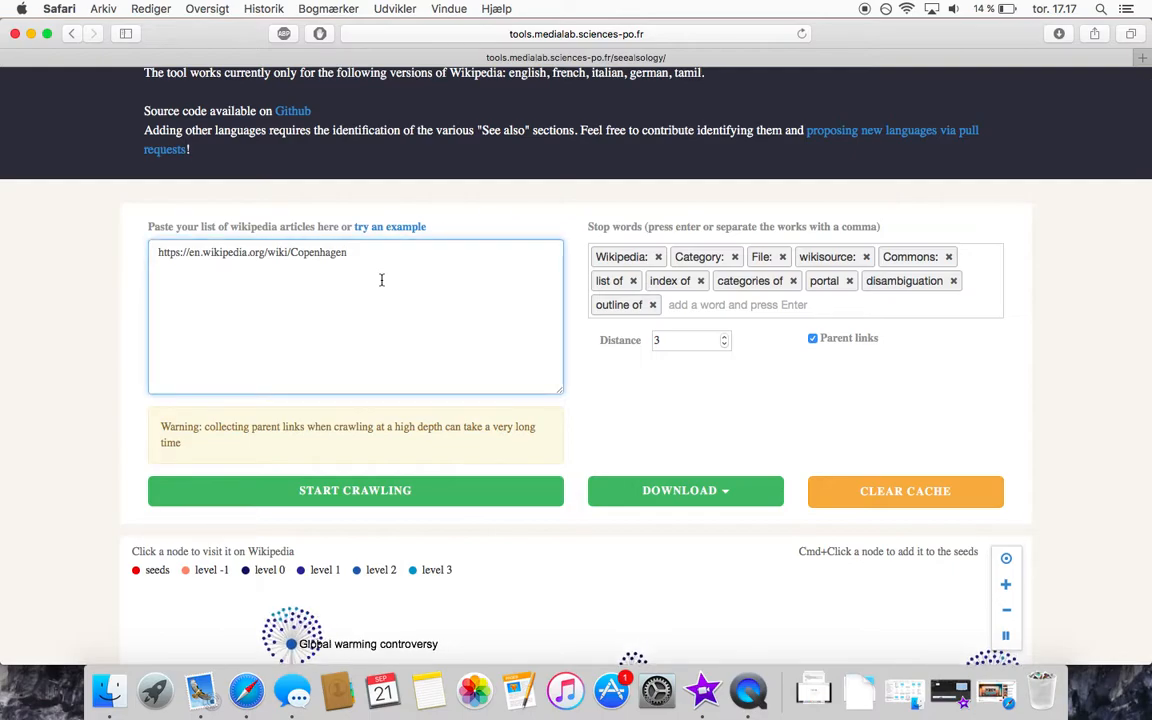
{"action": "key", "text": "Return"}
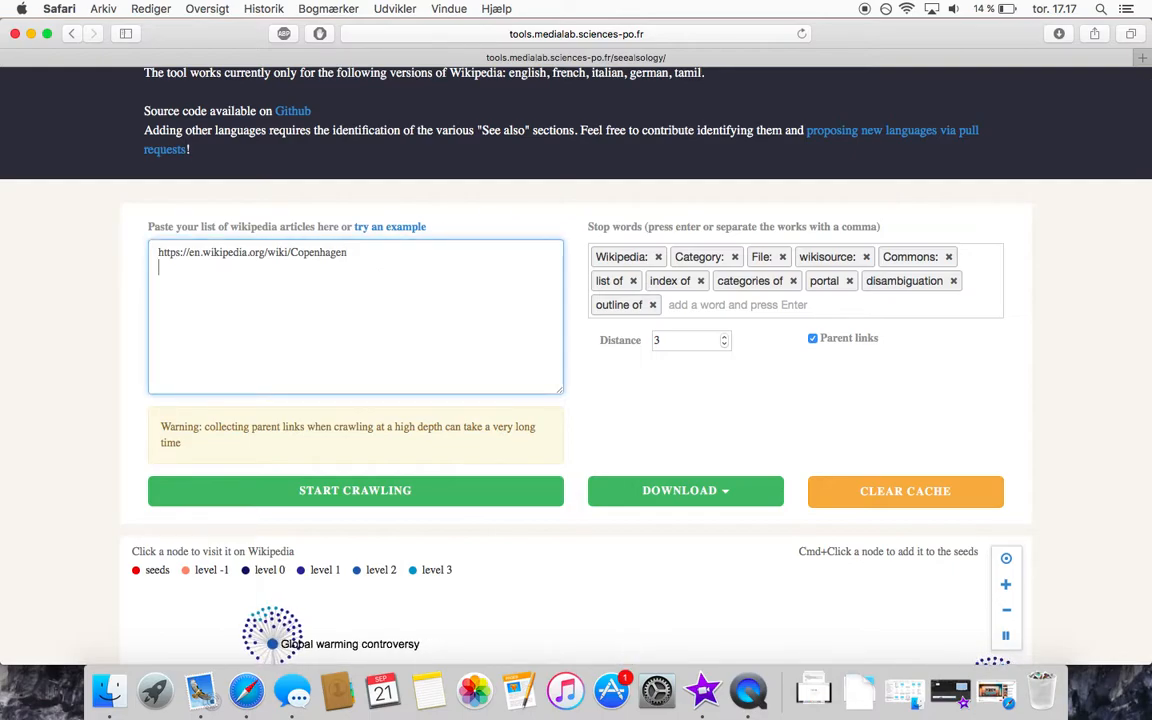
{"action": "key", "text": "super+v"}
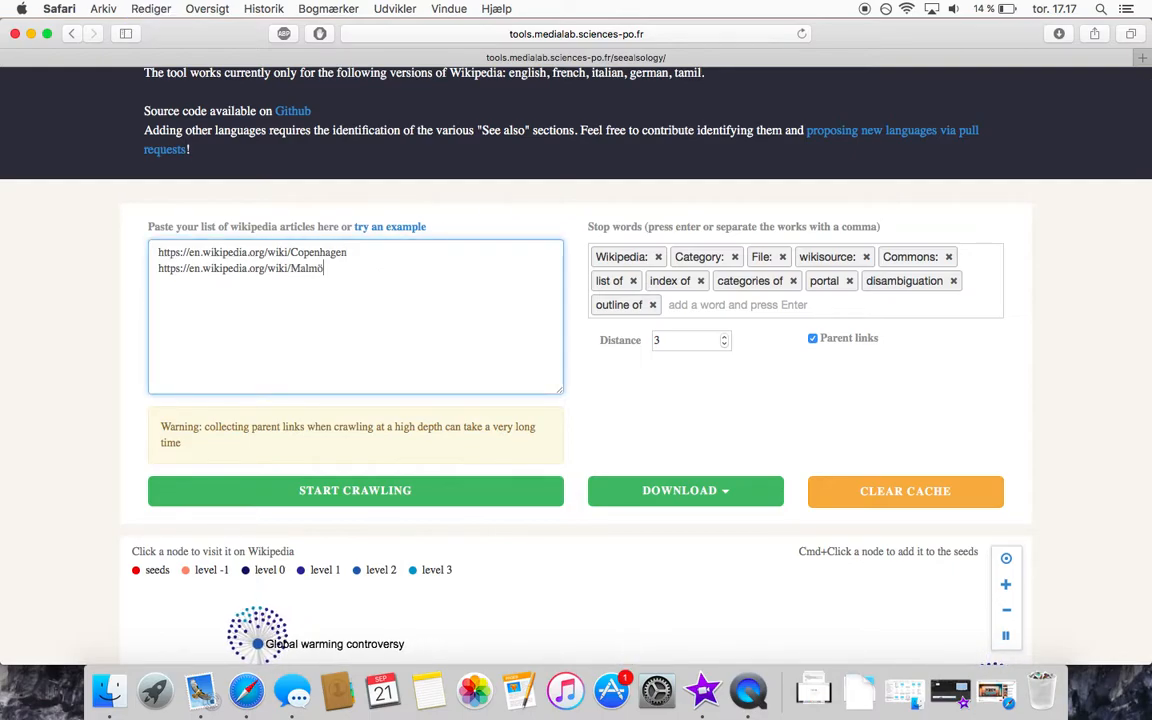
- Start crawling from the Copenhagen and Malmö articles and bring the new network graph into view
{"action": "scroll", "coordinate": [78, 470], "scroll_direction": "down", "scroll_amount": 5}
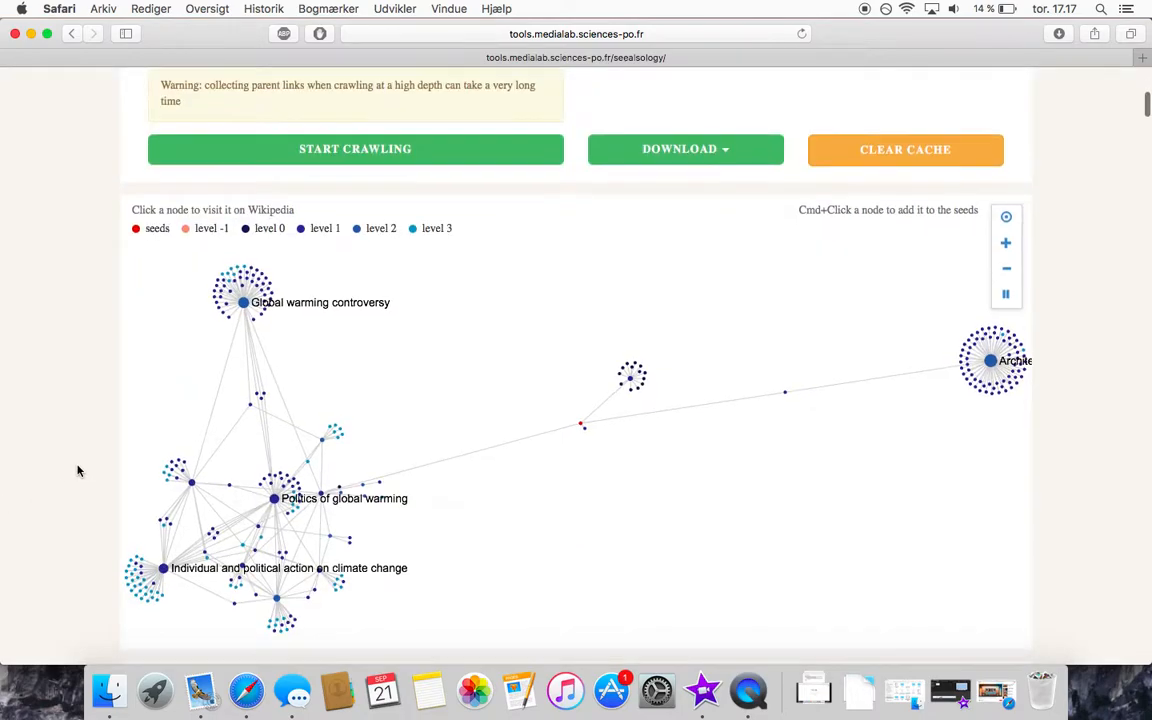
{"action": "left_click", "coordinate": [390, 139]}
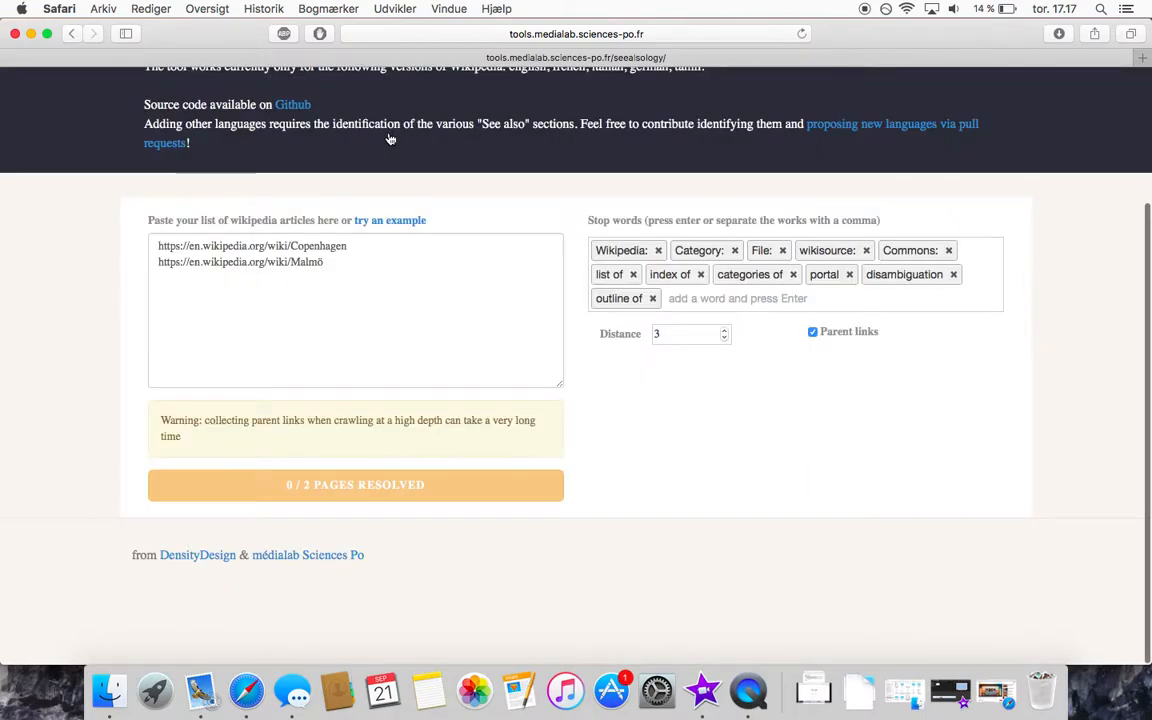
{"action": "scroll", "coordinate": [61, 383], "scroll_direction": "down", "scroll_amount": 3}
{"action": "scroll", "coordinate": [61, 383], "scroll_direction": "down", "scroll_amount": 2}
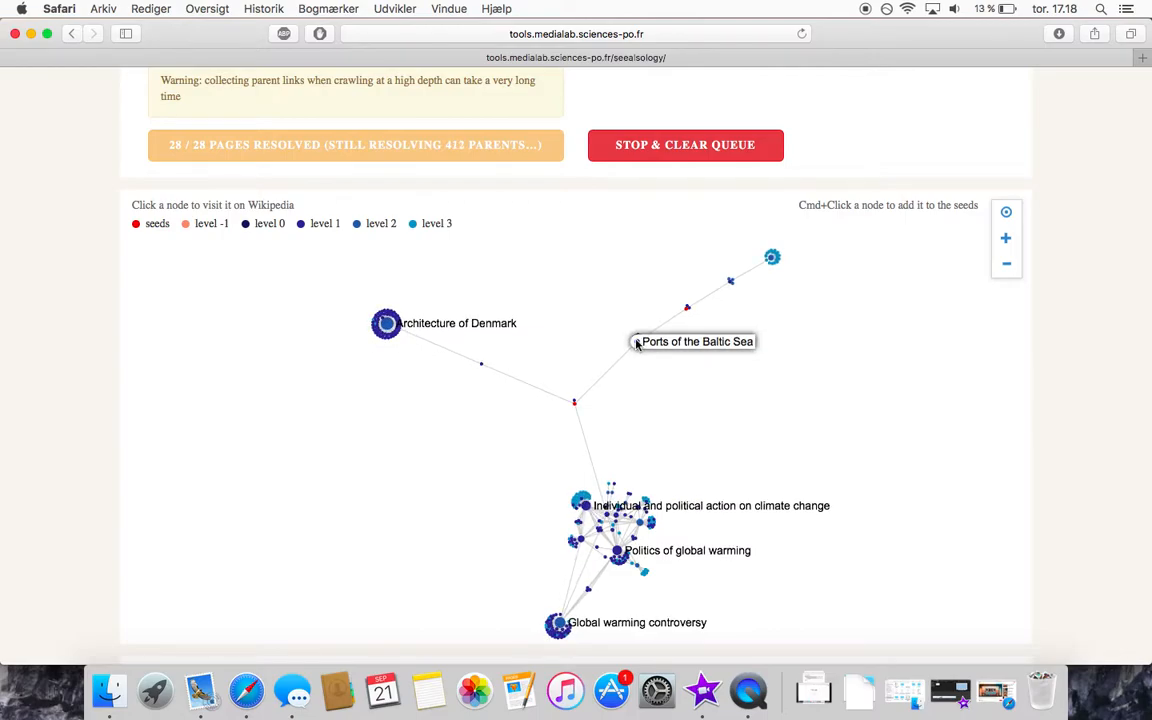
- Examine the Ports of the Baltic Sea cluster and its links to the two seed articles in the network graph
{"action": "scroll", "coordinate": [637, 340], "scroll_direction": "up", "scroll_amount": 5}
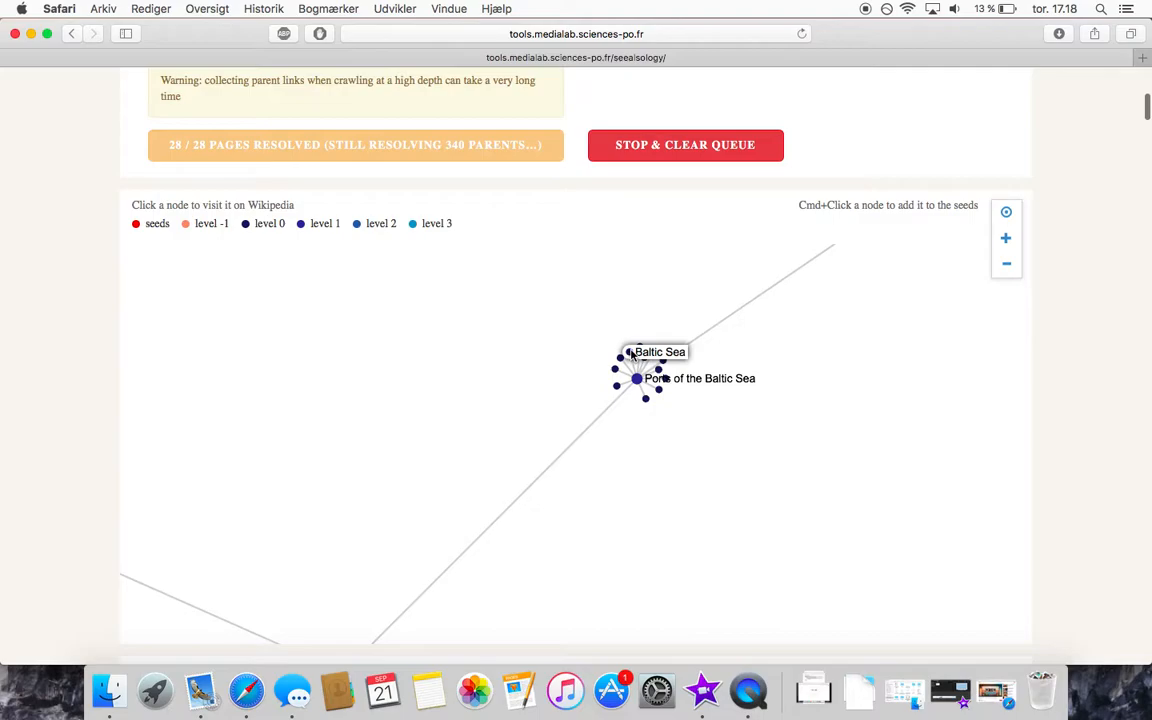
{"action": "right_click", "coordinate": [664, 460]}
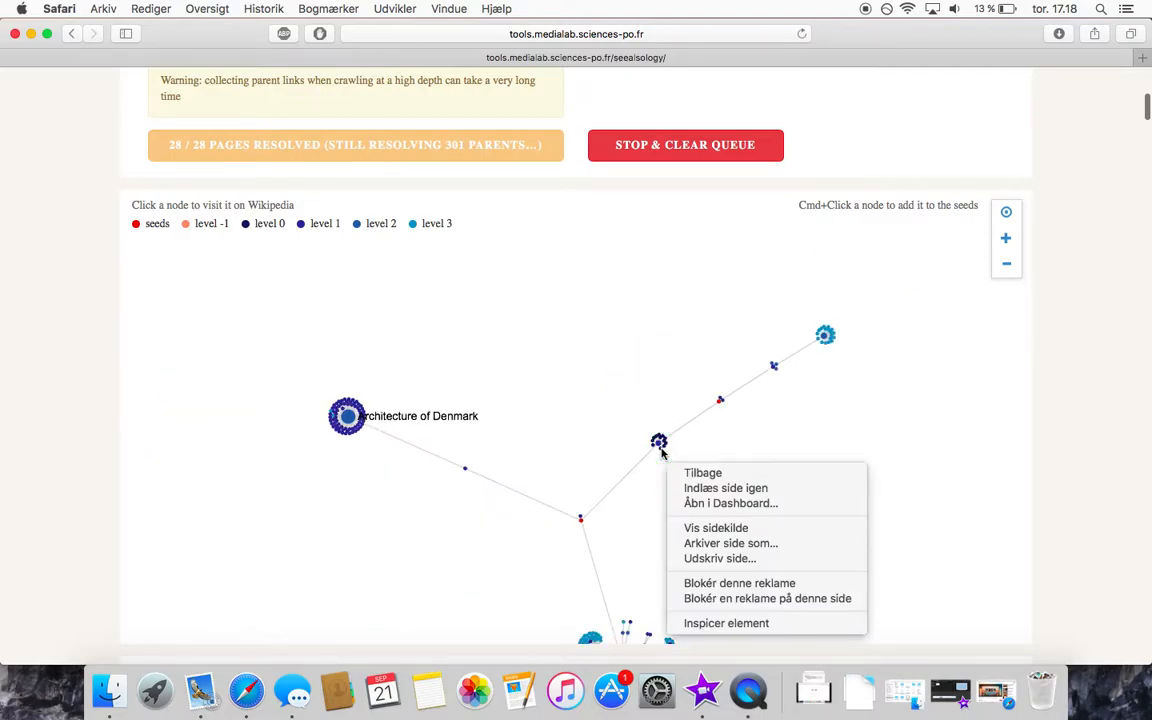
{"action": "left_click", "coordinate": [812, 457]}
{"action": "left_click_drag", "start_coordinate": [696, 520], "coordinate": [682, 455]}
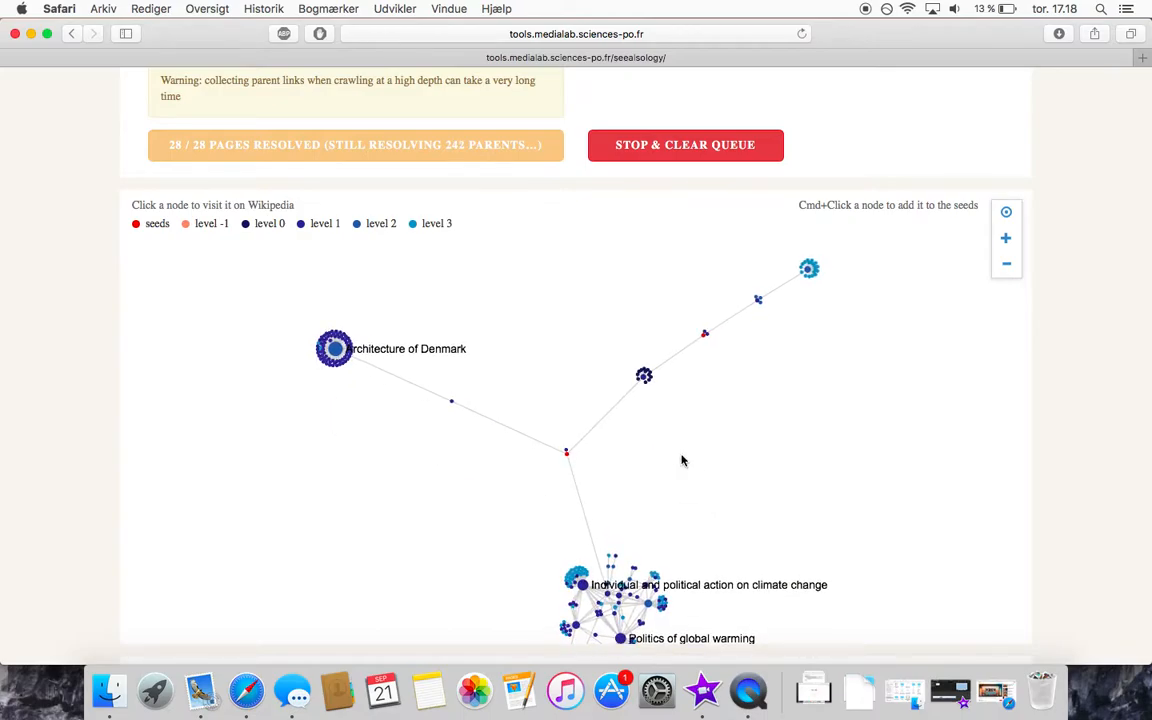
{"action": "mouse_move", "coordinate": [642, 380]}
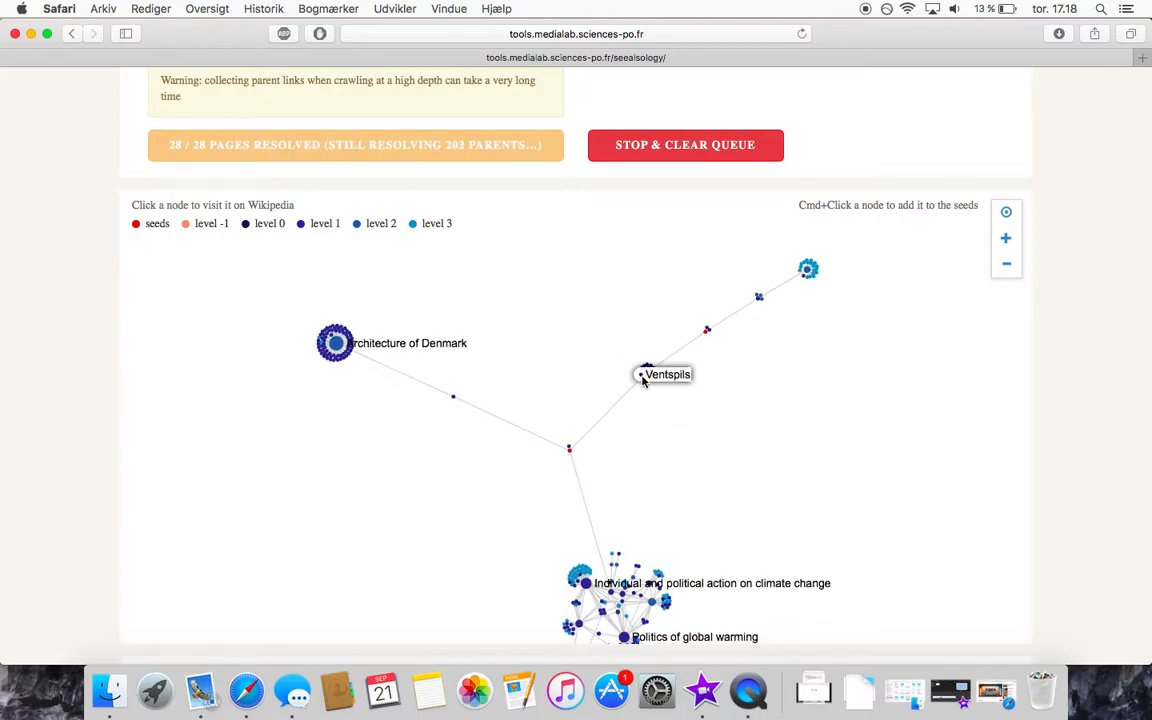
{"action": "left_click_drag", "start_coordinate": [445, 524], "coordinate": [432, 391]}
{"action": "left_click_drag", "start_coordinate": [445, 452], "coordinate": [436, 572]}
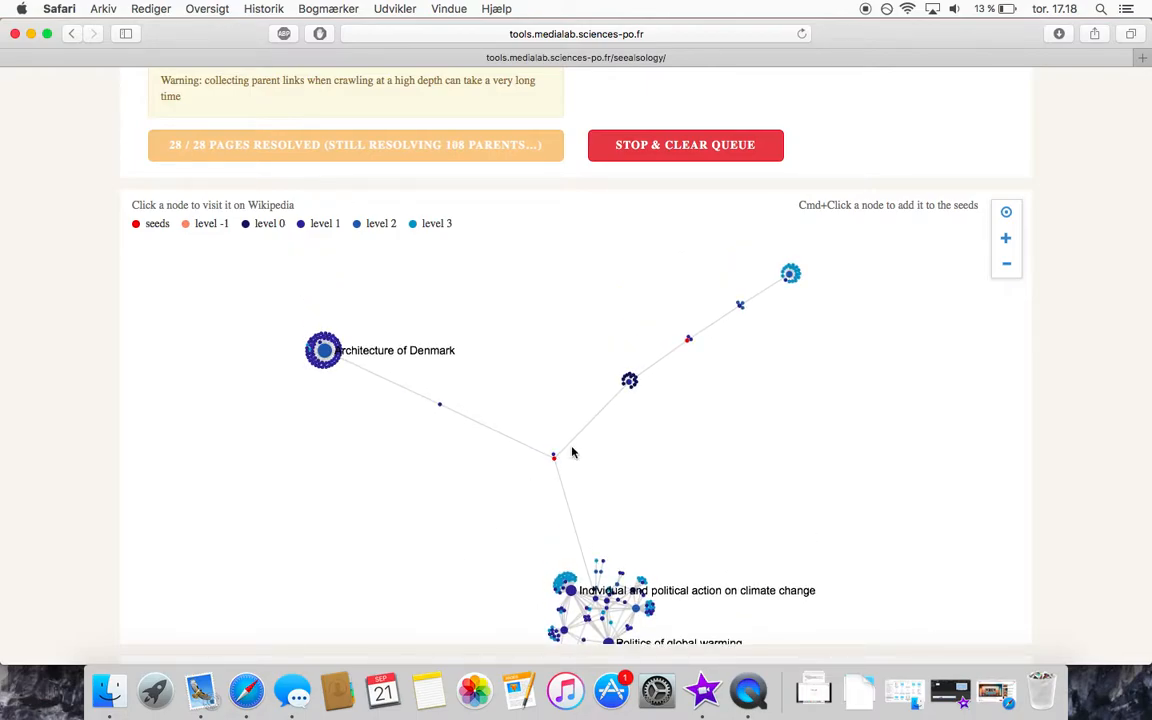